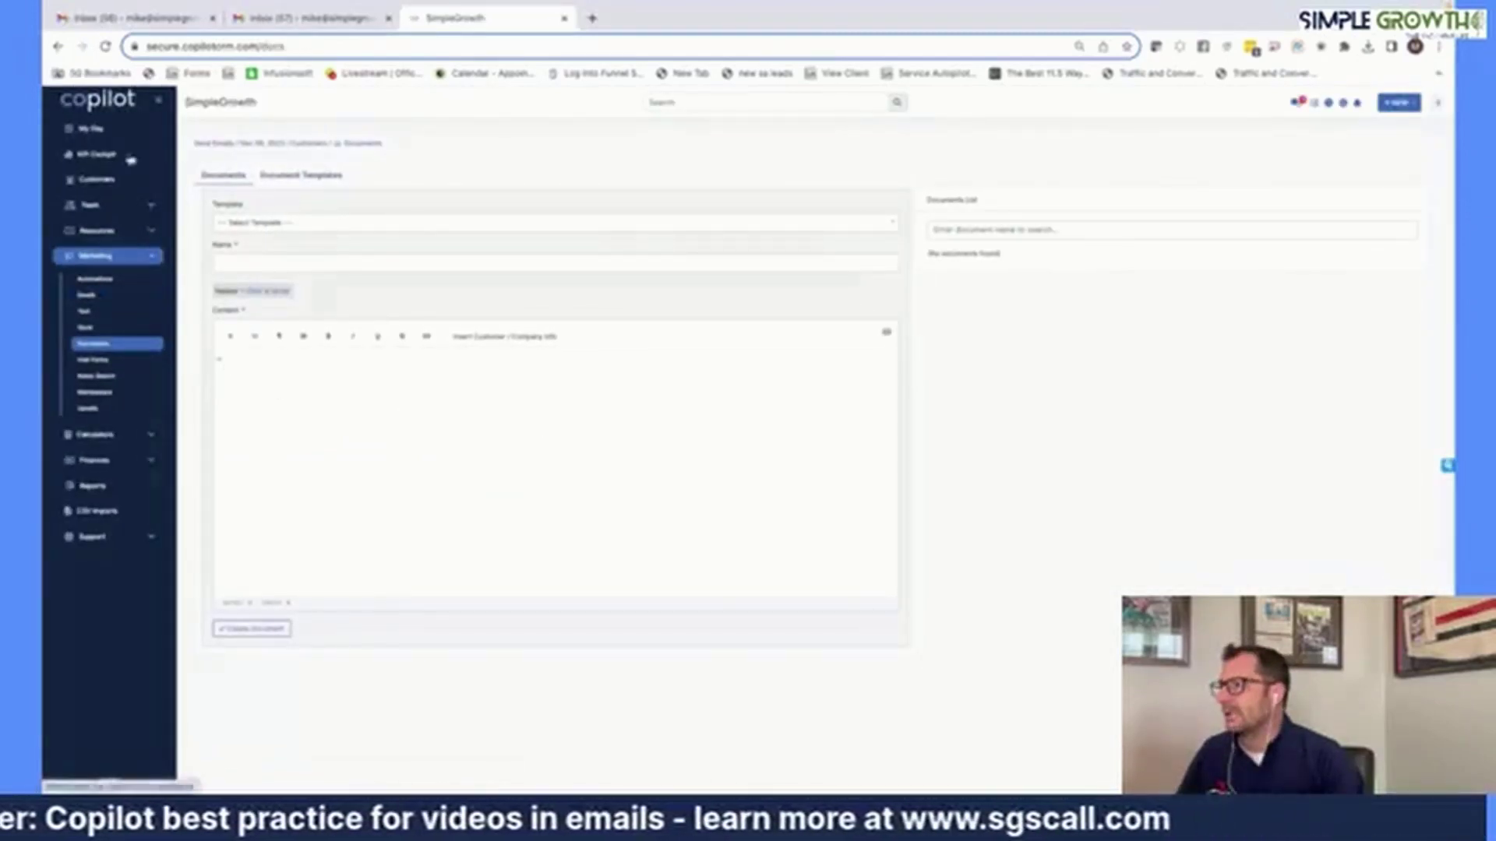
# Open the marketing email composer and add another single-column row to the email layout.
pyautogui.click(96, 297)
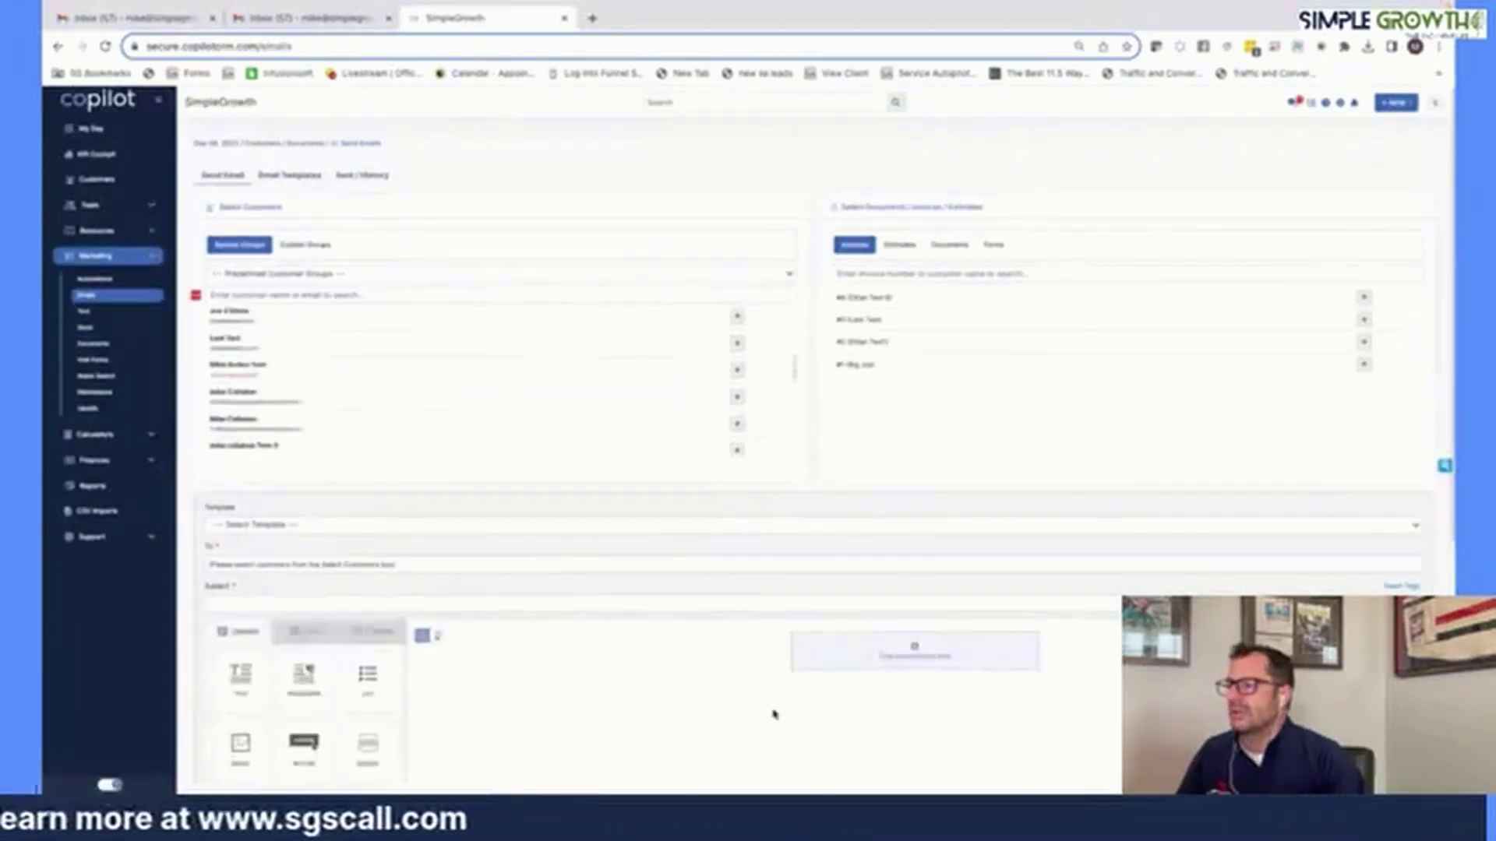
pyautogui.scroll(-4, 711, 698)
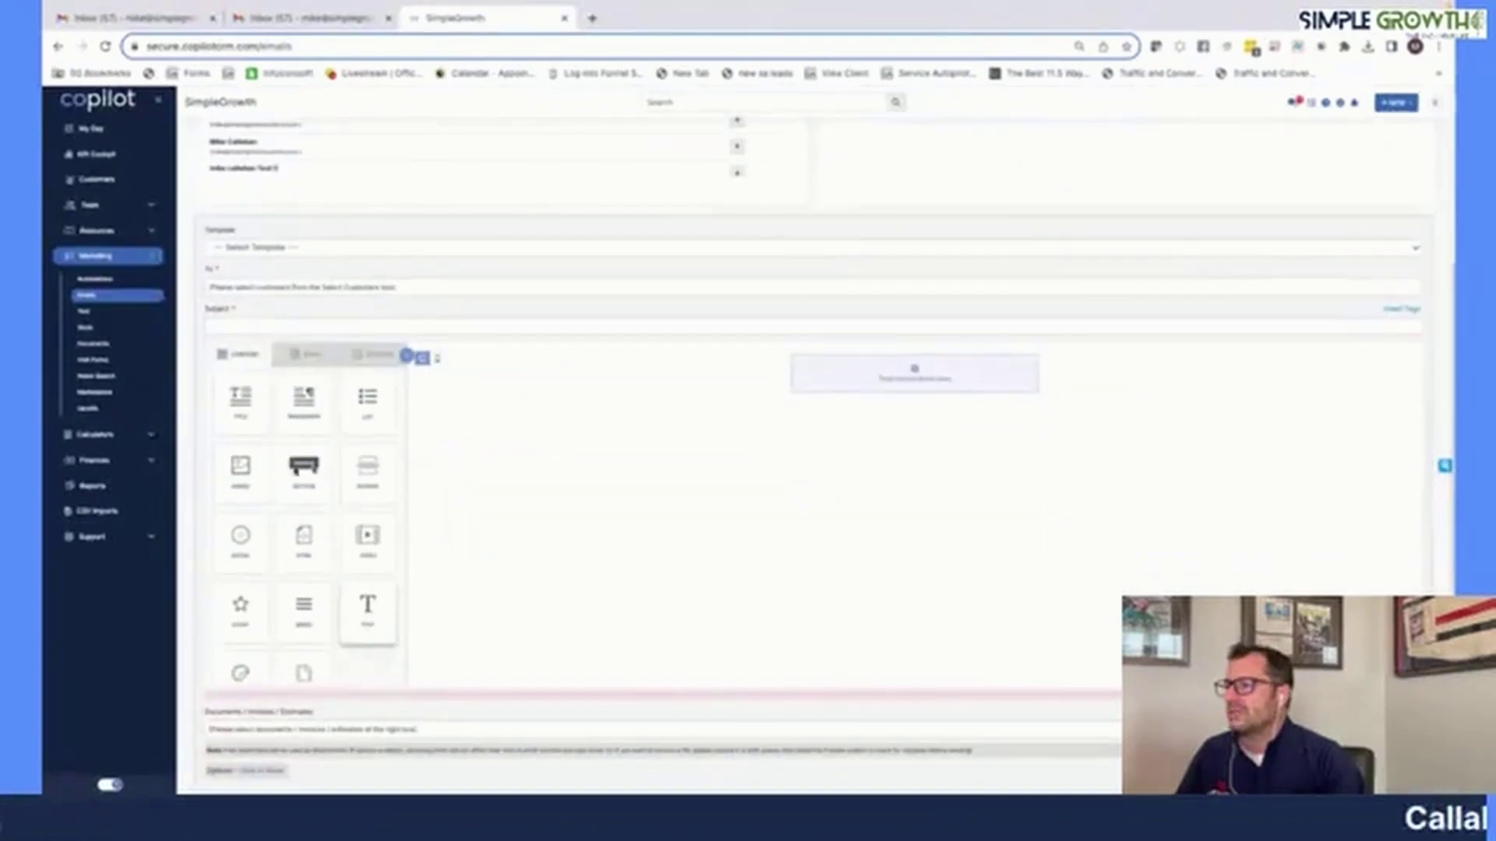
pyautogui.click(305, 356)
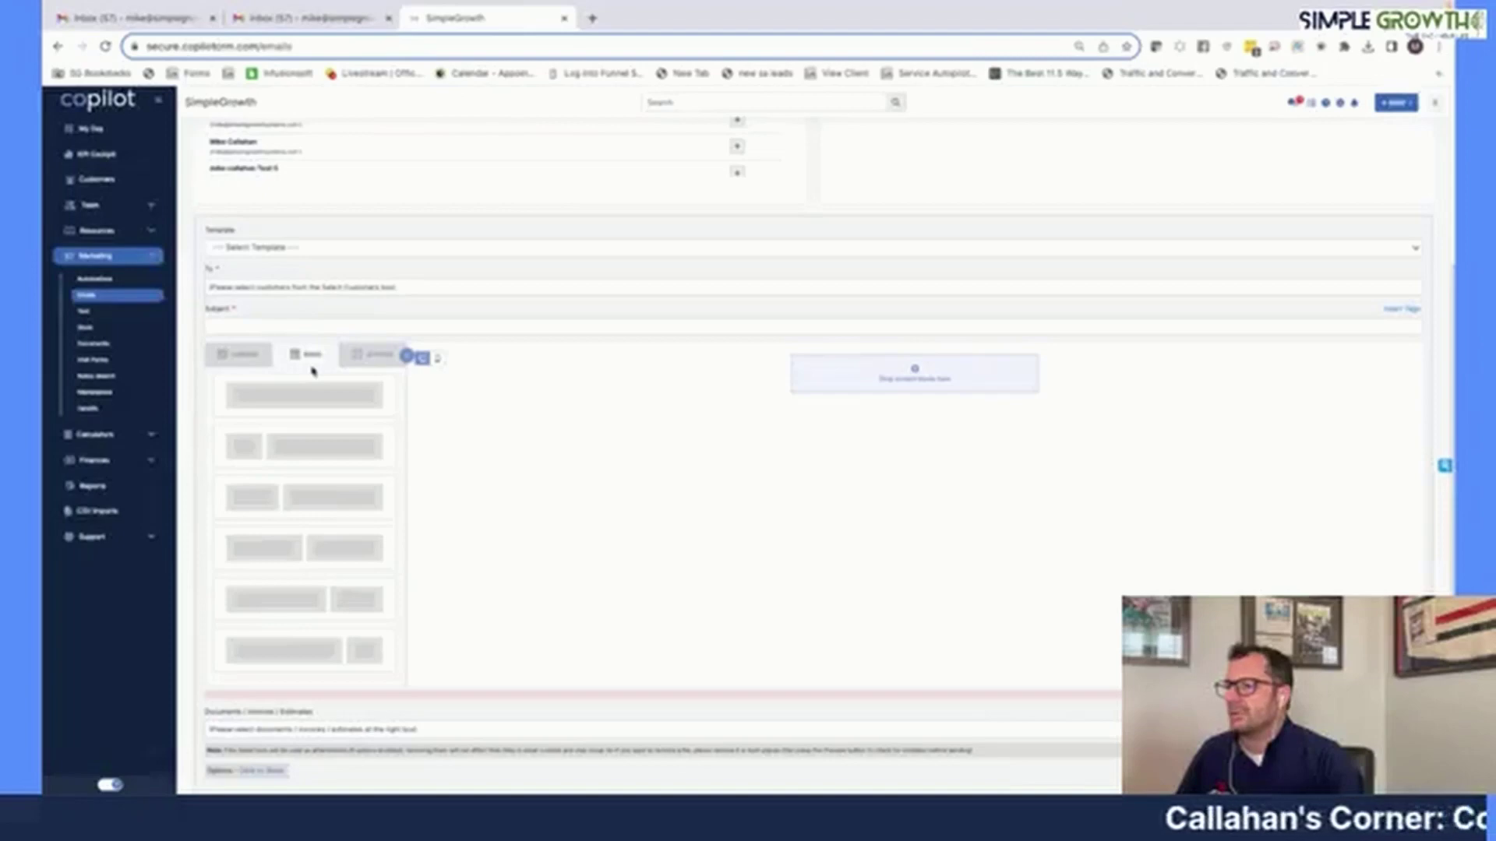
pyautogui.moveTo(311, 393); pyautogui.dragTo(911, 370)
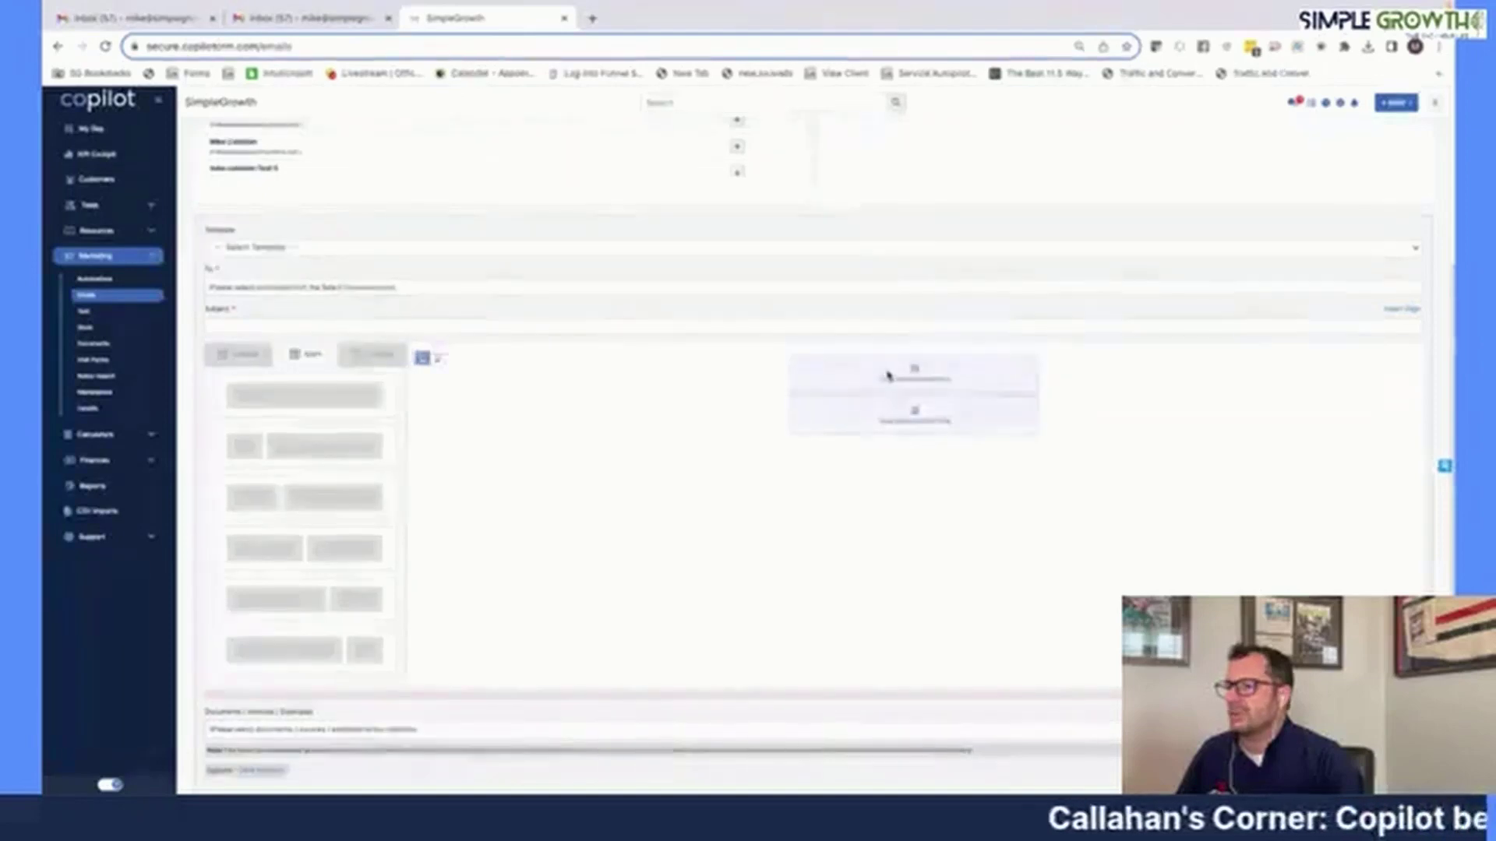
# Add a paragraph block to the first row, paste the copied lawn-care article into it and remove the extra blank line above "Proper Equipment Care".
pyautogui.click(243, 355)
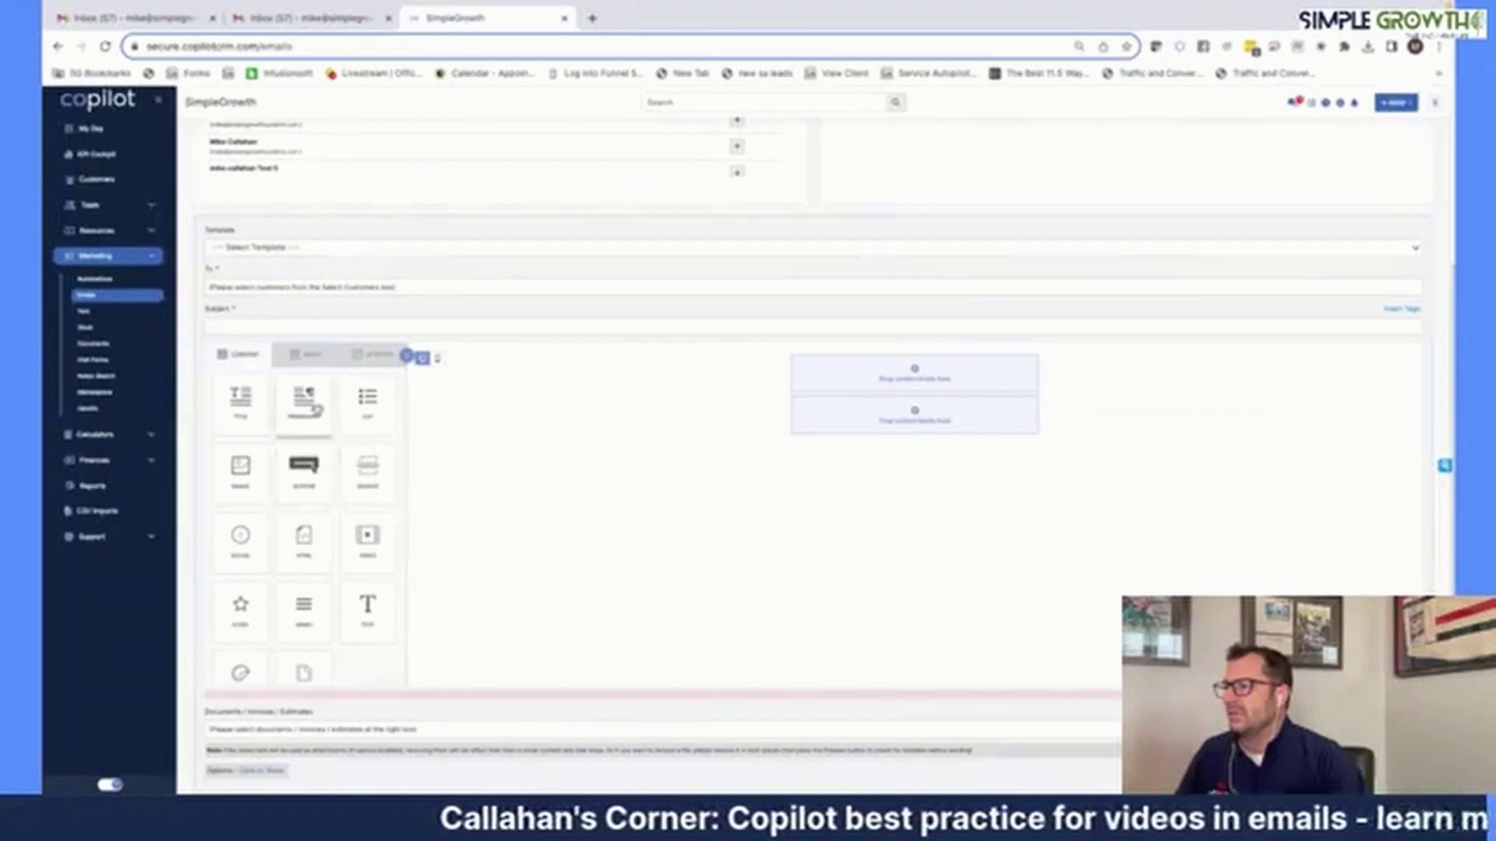
pyautogui.moveTo(304, 399); pyautogui.dragTo(792, 390)
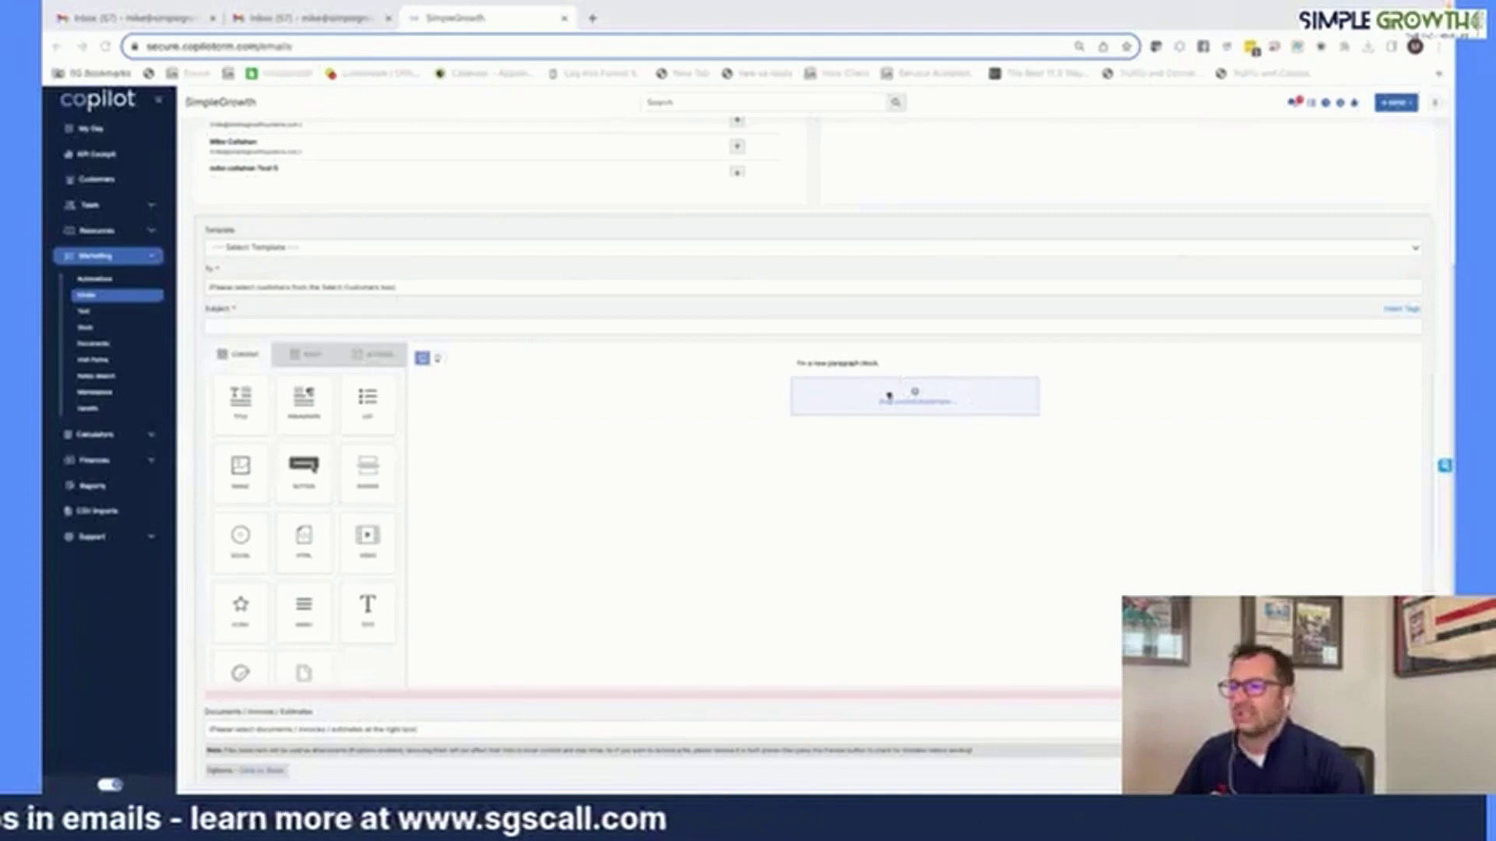
pyautogui.click(811, 364)
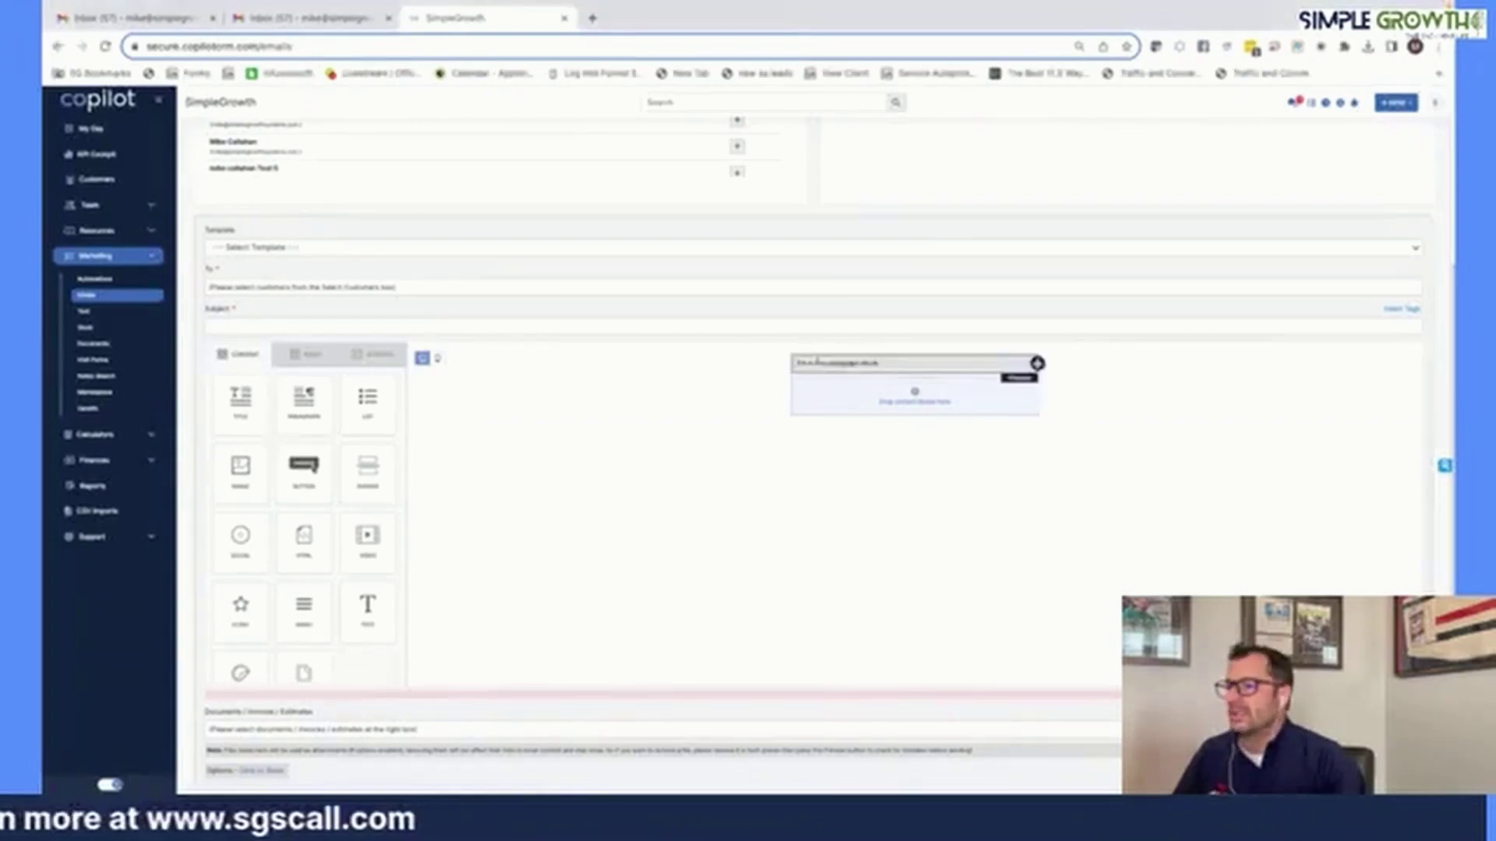
pyautogui.hotkey('ctrl', 'v')
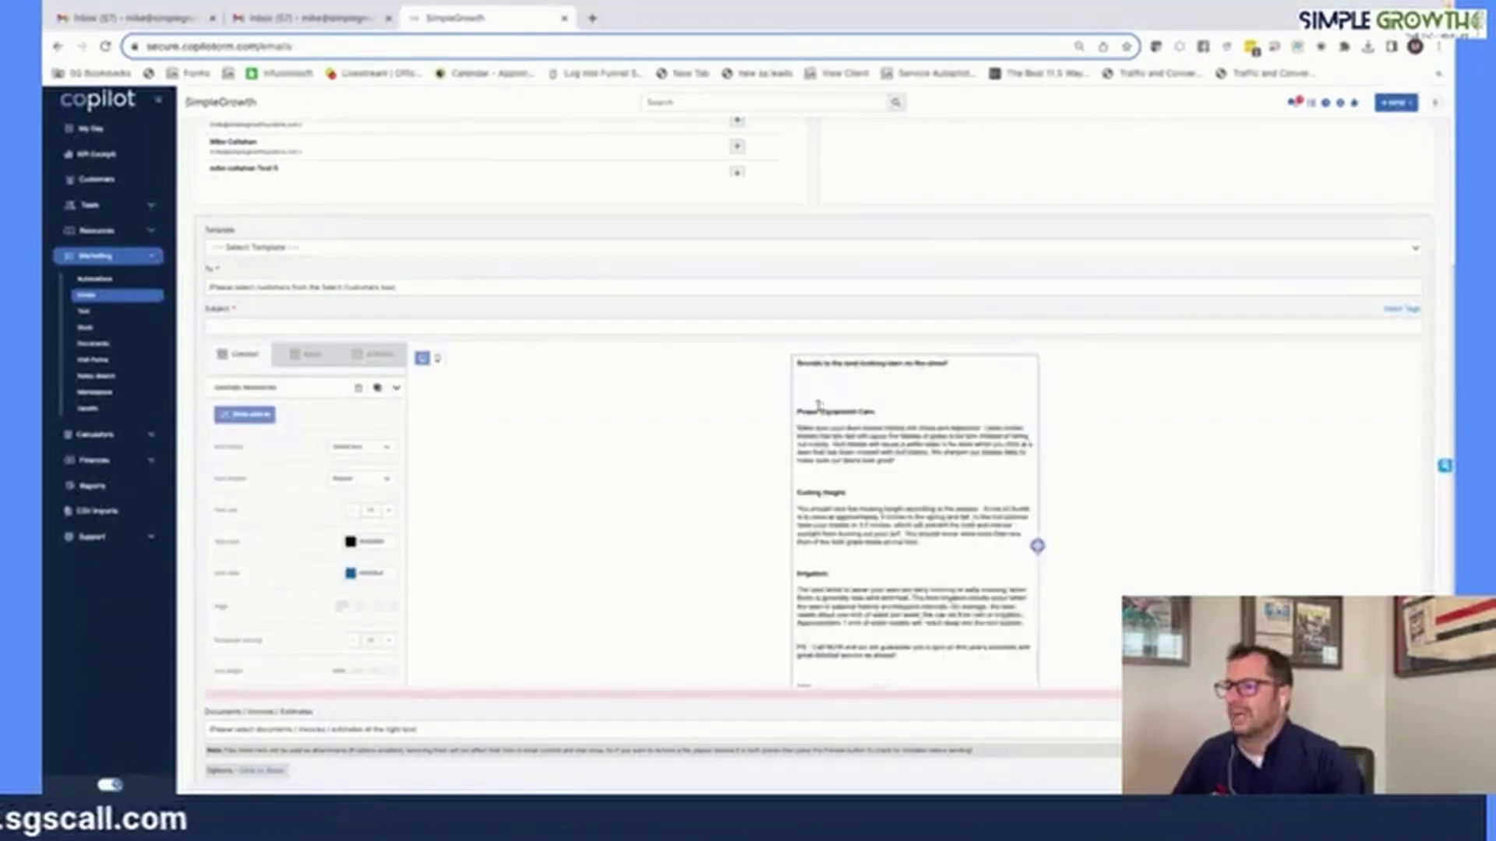
pyautogui.press('BackSpace')
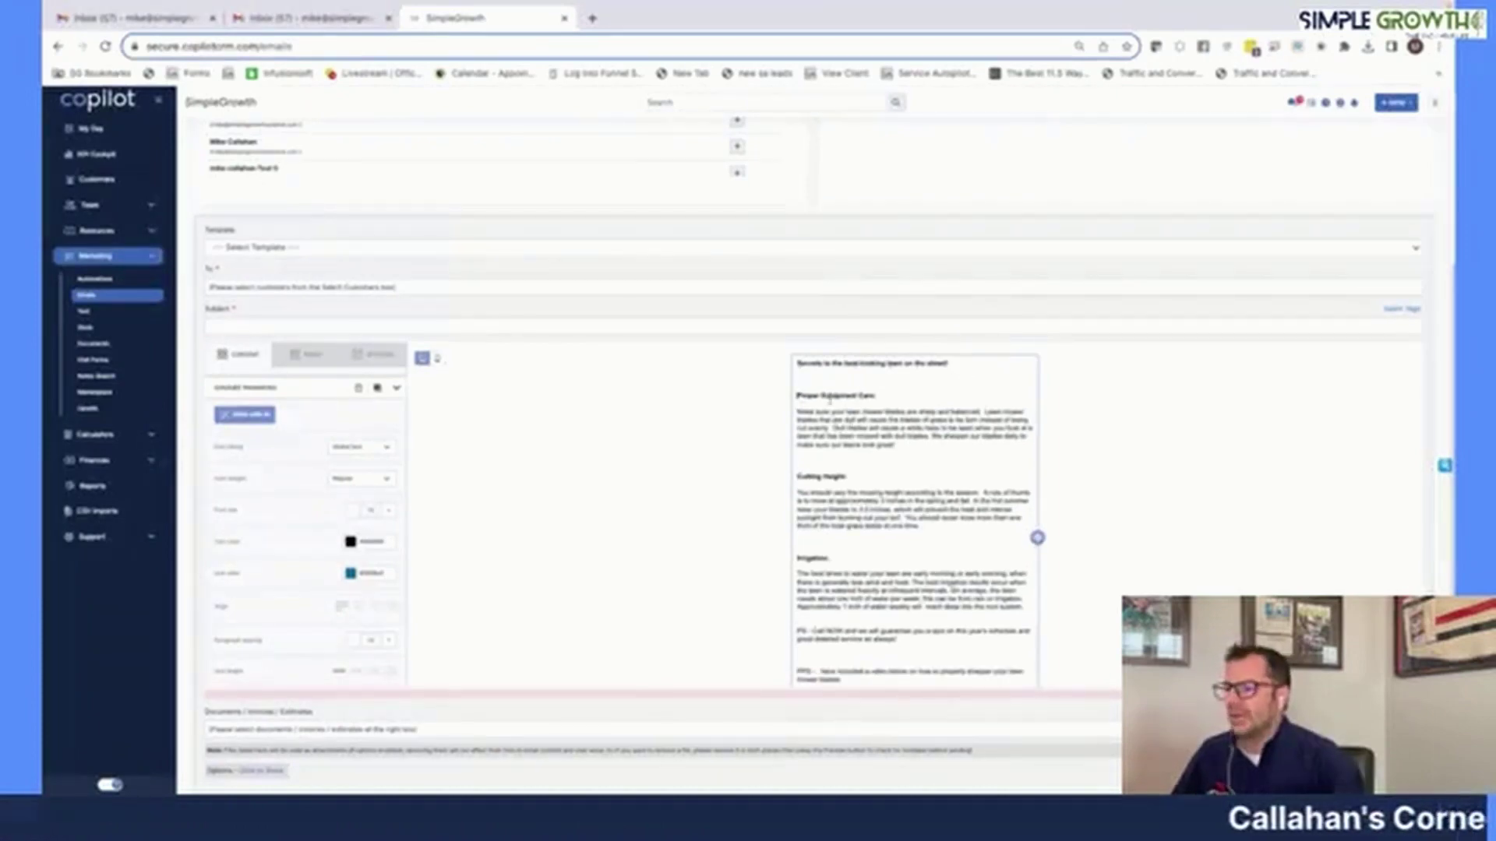
# Place an image block in the empty row below the lawn-care article.
pyautogui.scroll(-2, 895, 563)
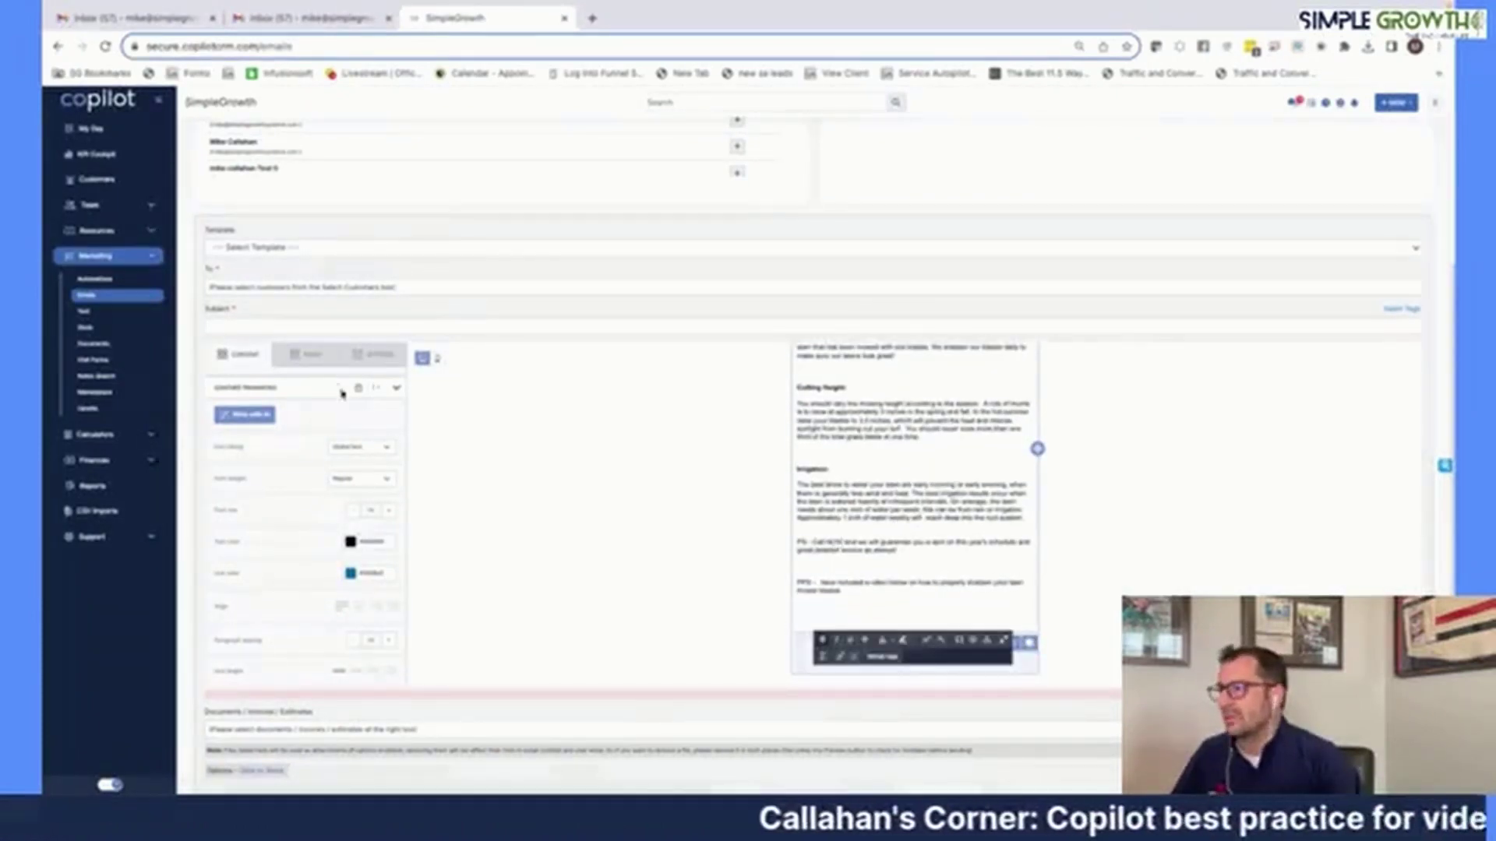
pyautogui.click(301, 355)
pyautogui.click(226, 356)
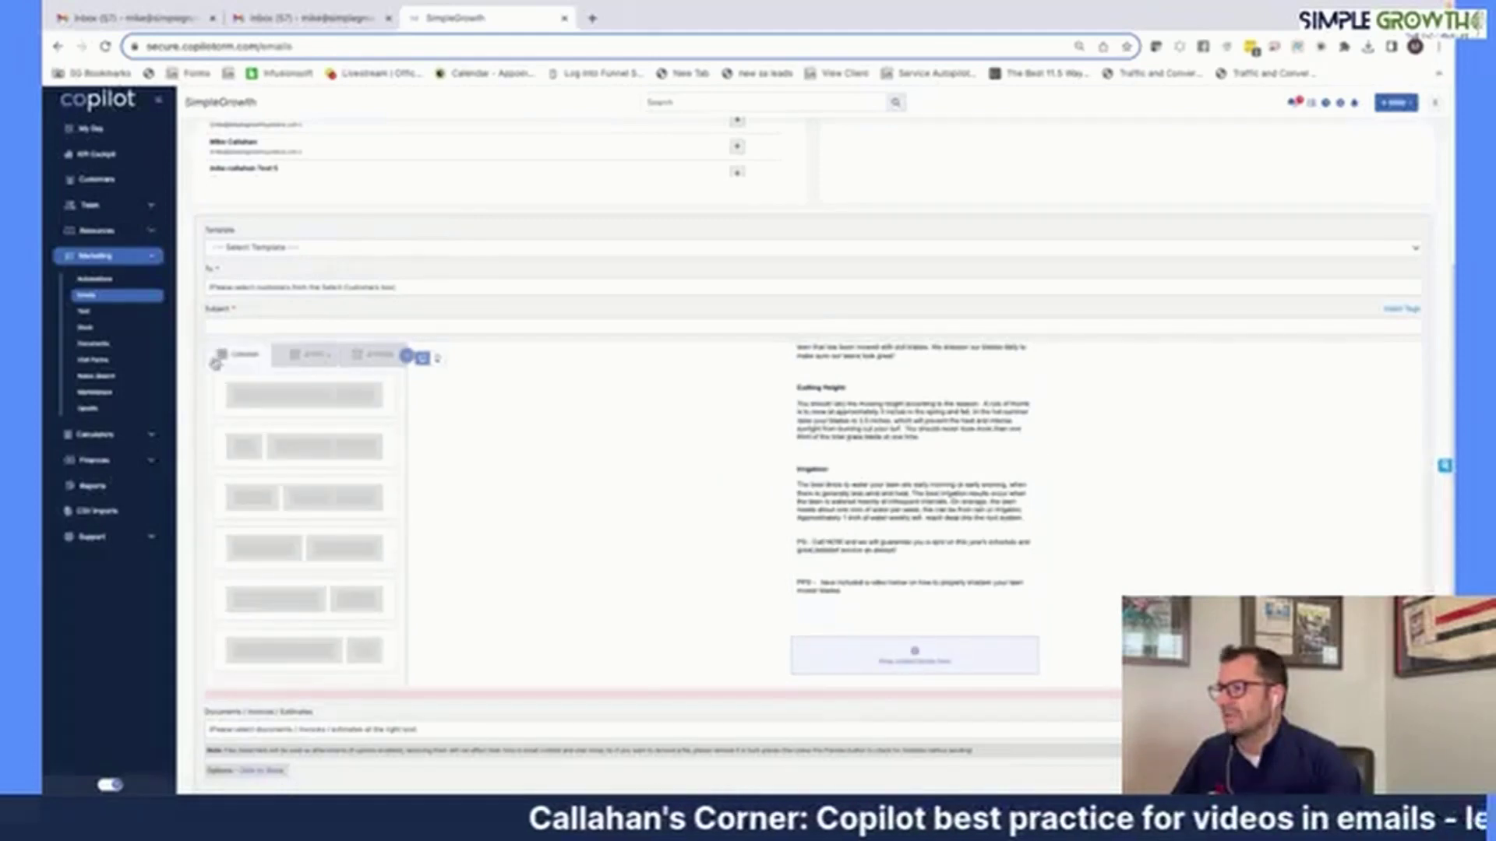
pyautogui.moveTo(255, 426); pyautogui.dragTo(407, 354)
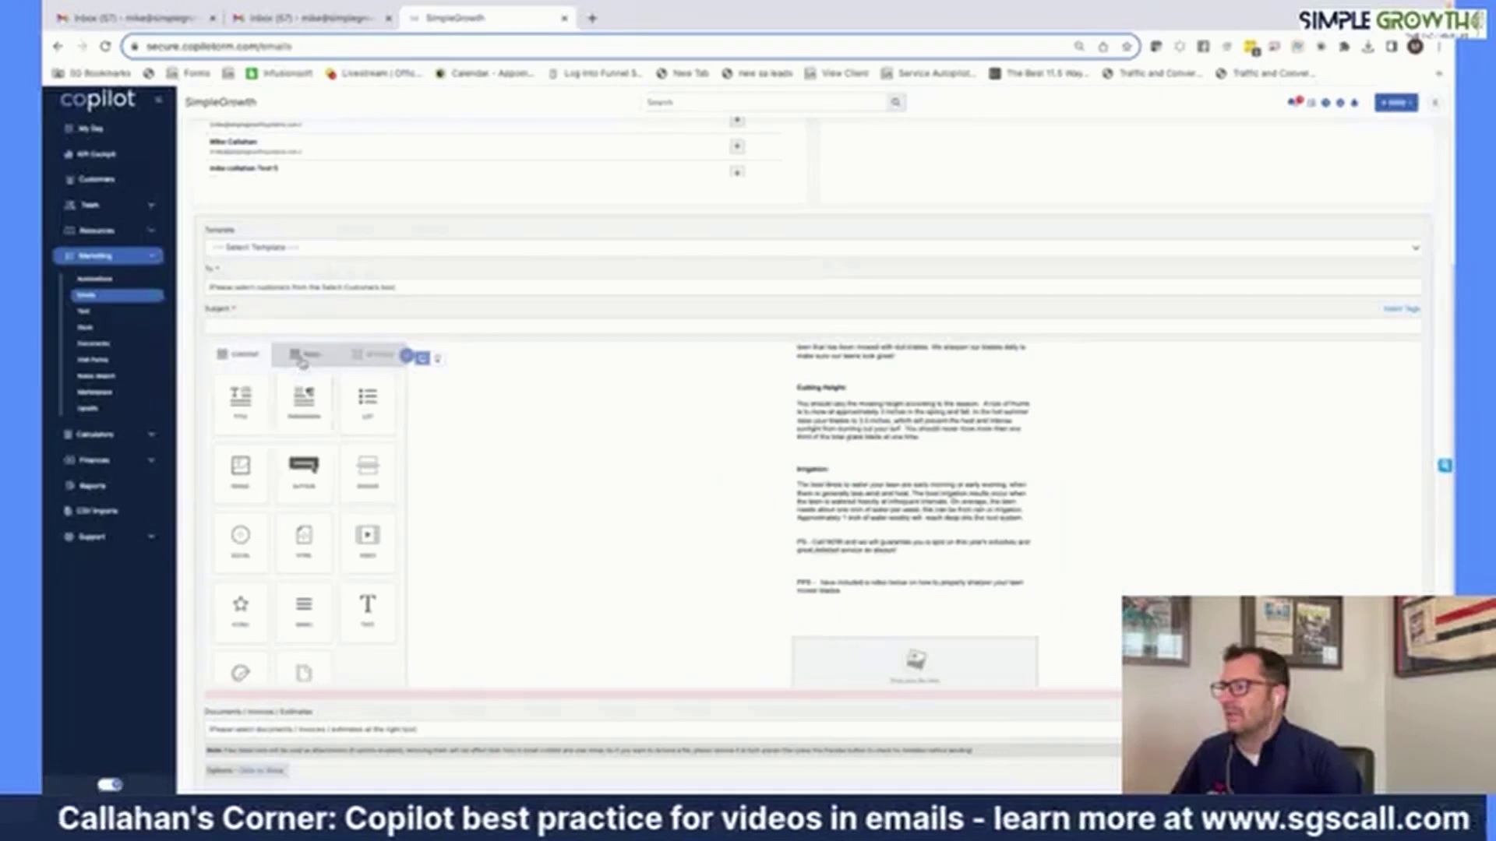
# Add a single-column row beneath the image block and place a paragraph block in it.
pyautogui.click(307, 355)
pyautogui.moveTo(309, 393); pyautogui.dragTo(874, 664)
pyautogui.click(238, 352)
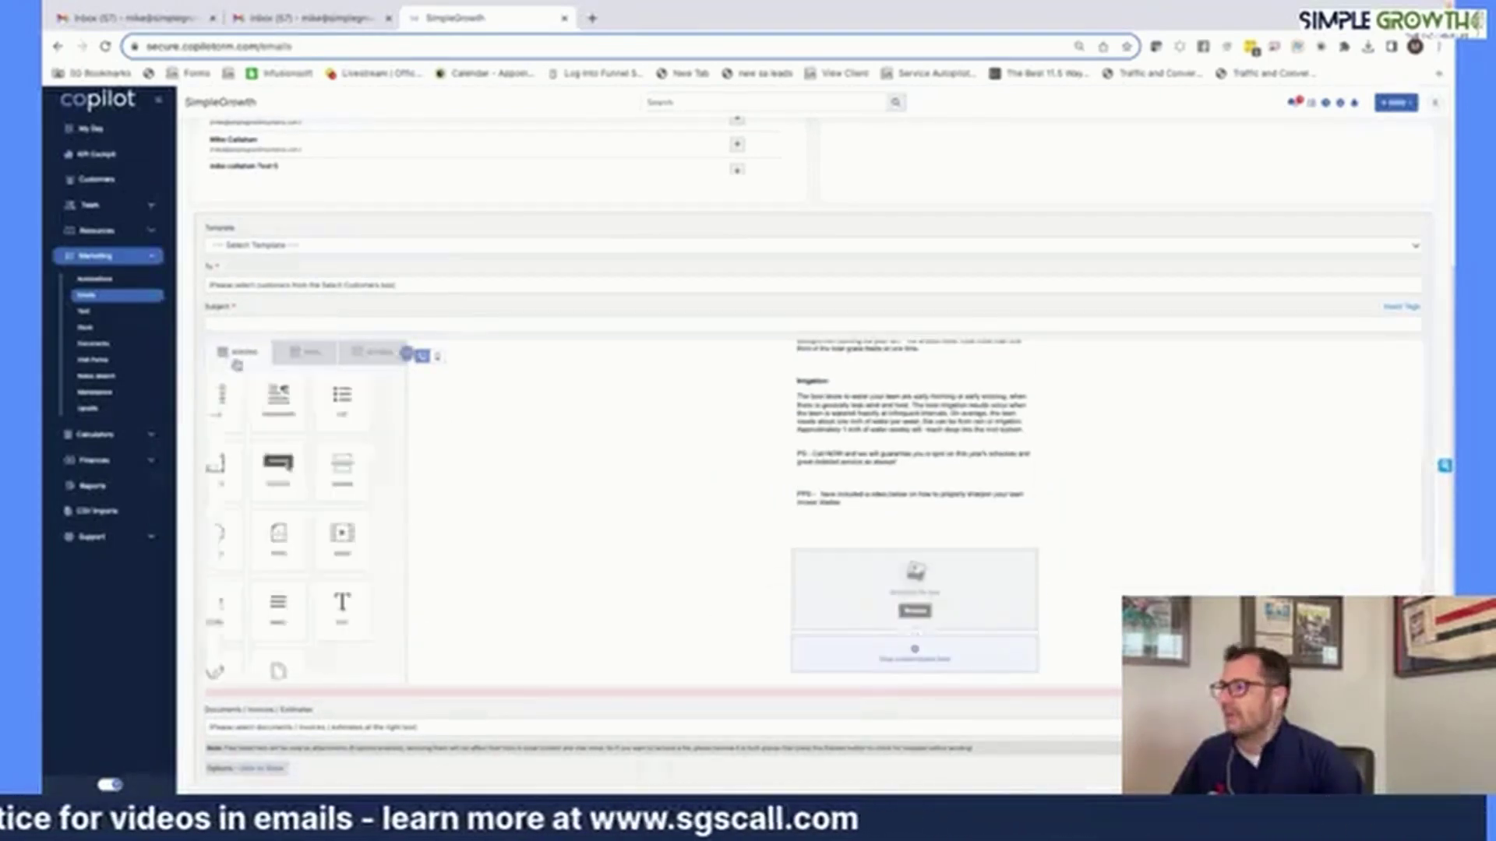
pyautogui.moveTo(304, 397); pyautogui.dragTo(832, 658)
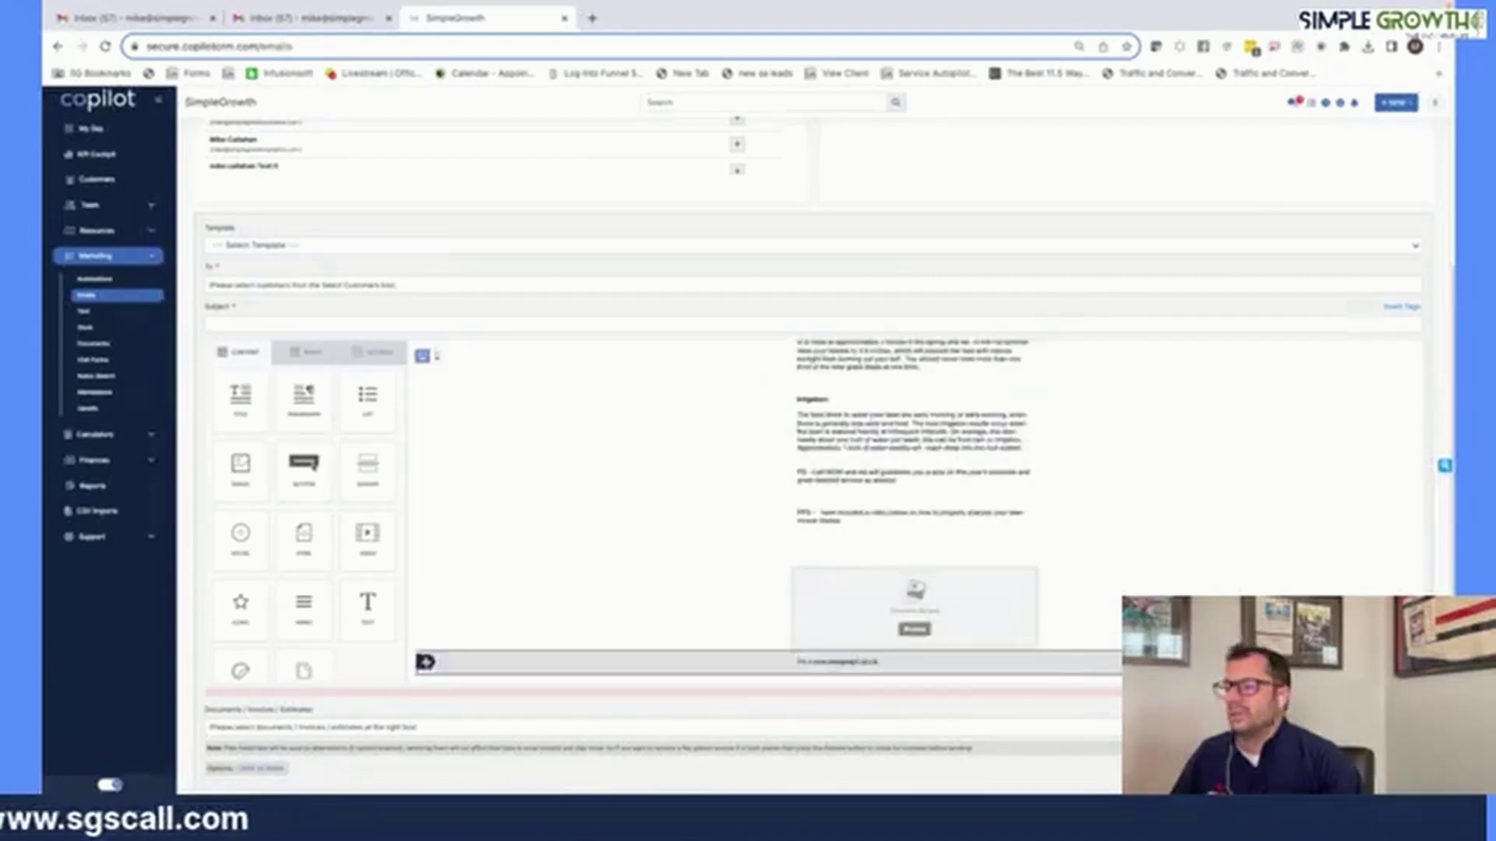
# Replace the bottom paragraph's placeholder text with the company name, company phone and company website merge tags on separate lines.
pyautogui.scroll(-1, 857, 481)
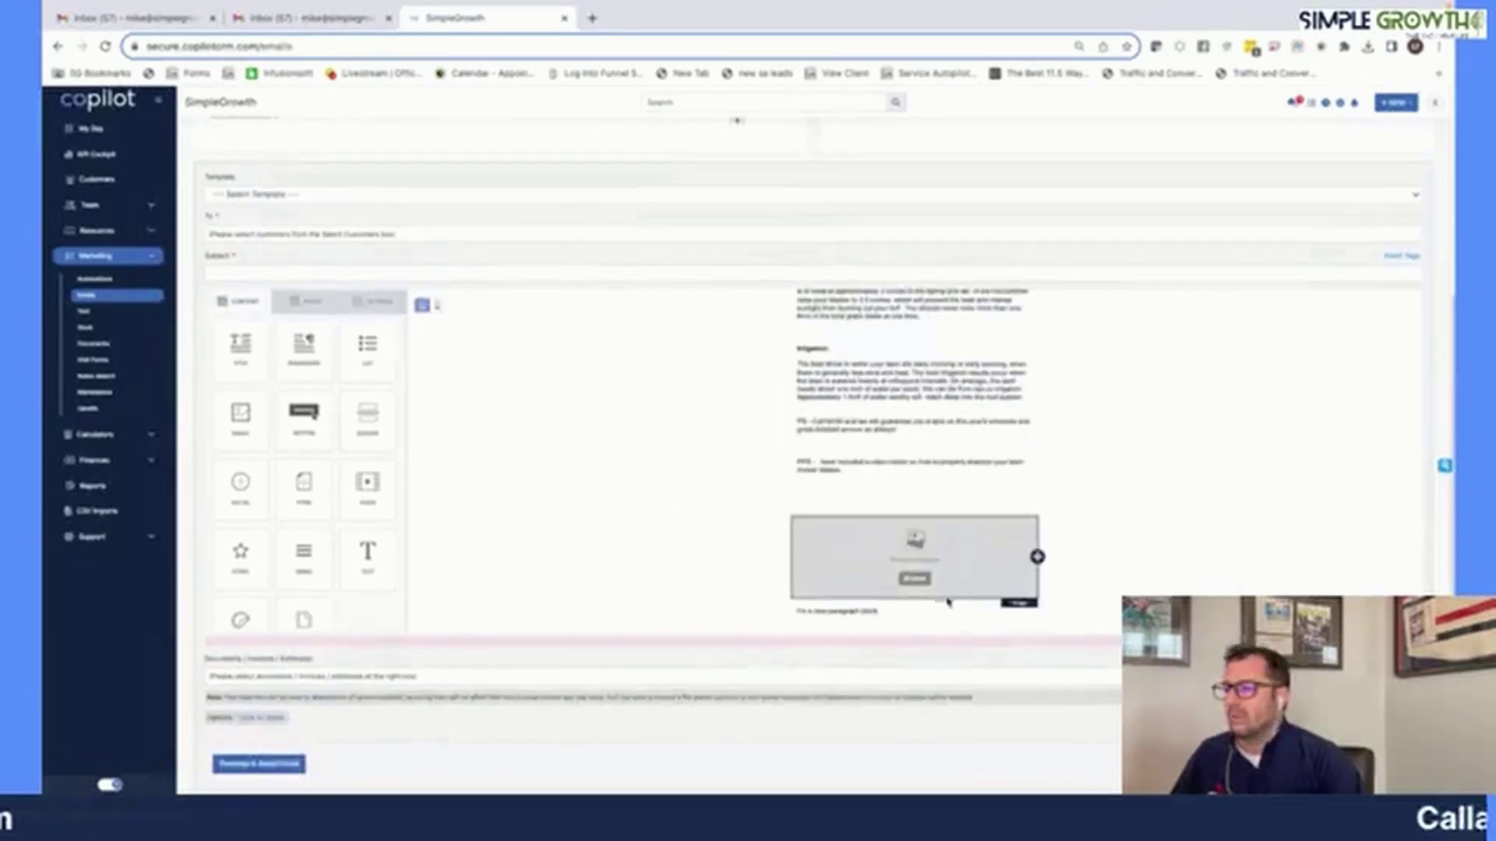
pyautogui.click(853, 614)
pyautogui.click(882, 595)
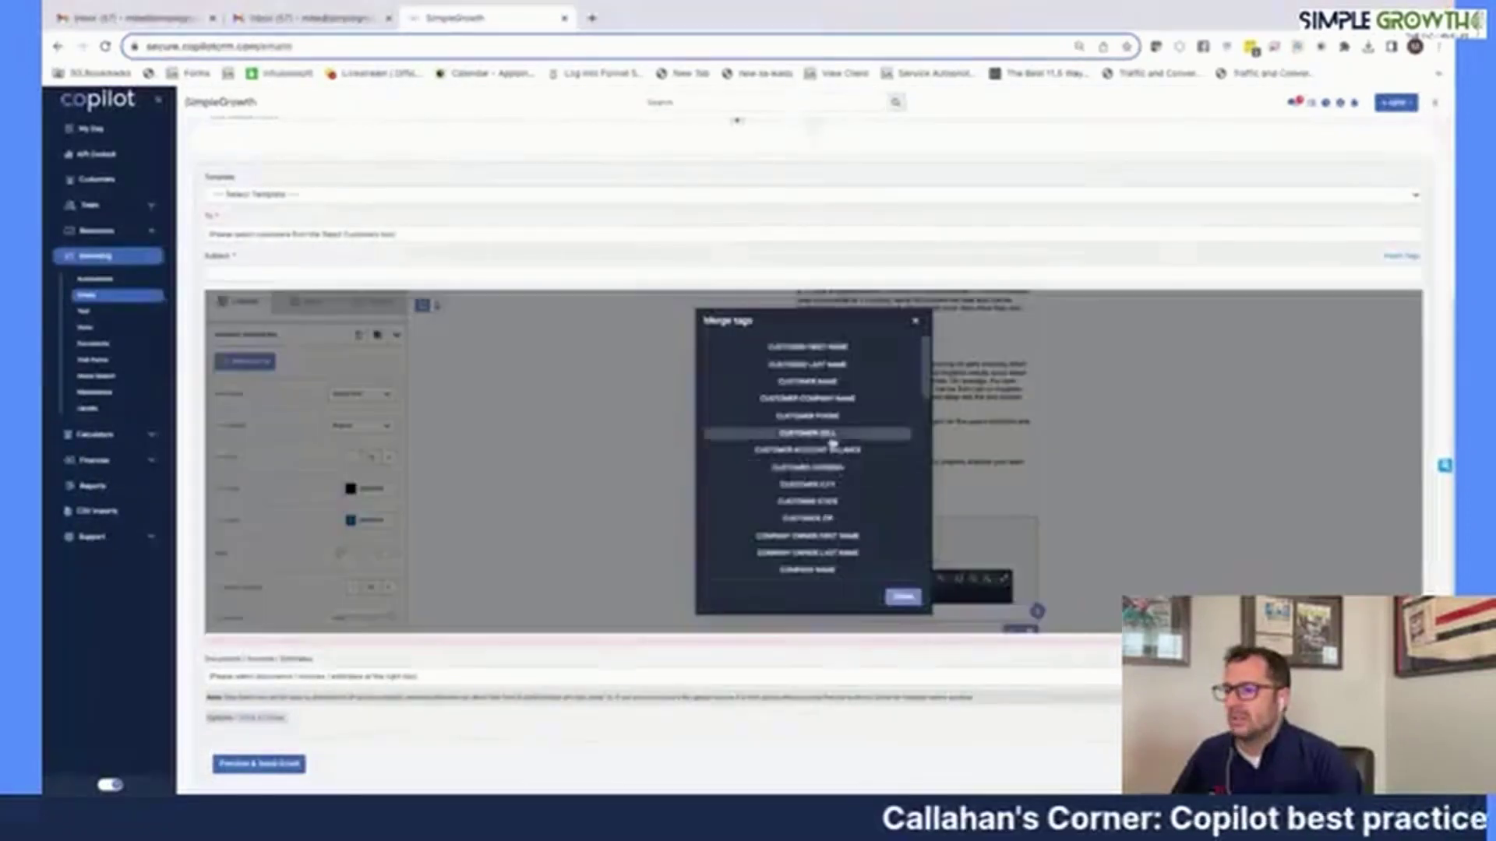
pyautogui.scroll(-2, 841, 543)
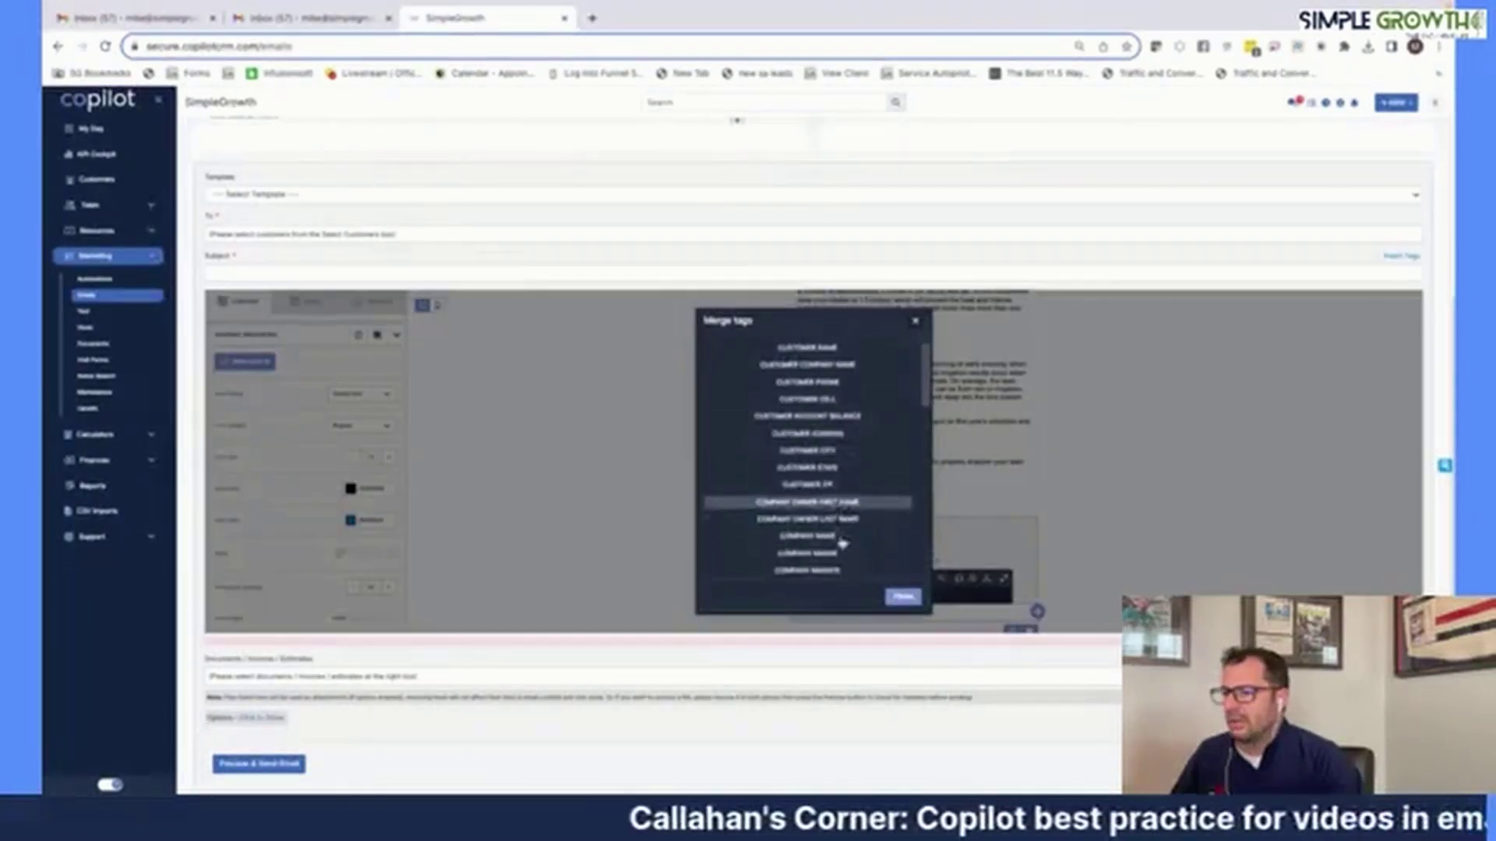
pyautogui.click(840, 519)
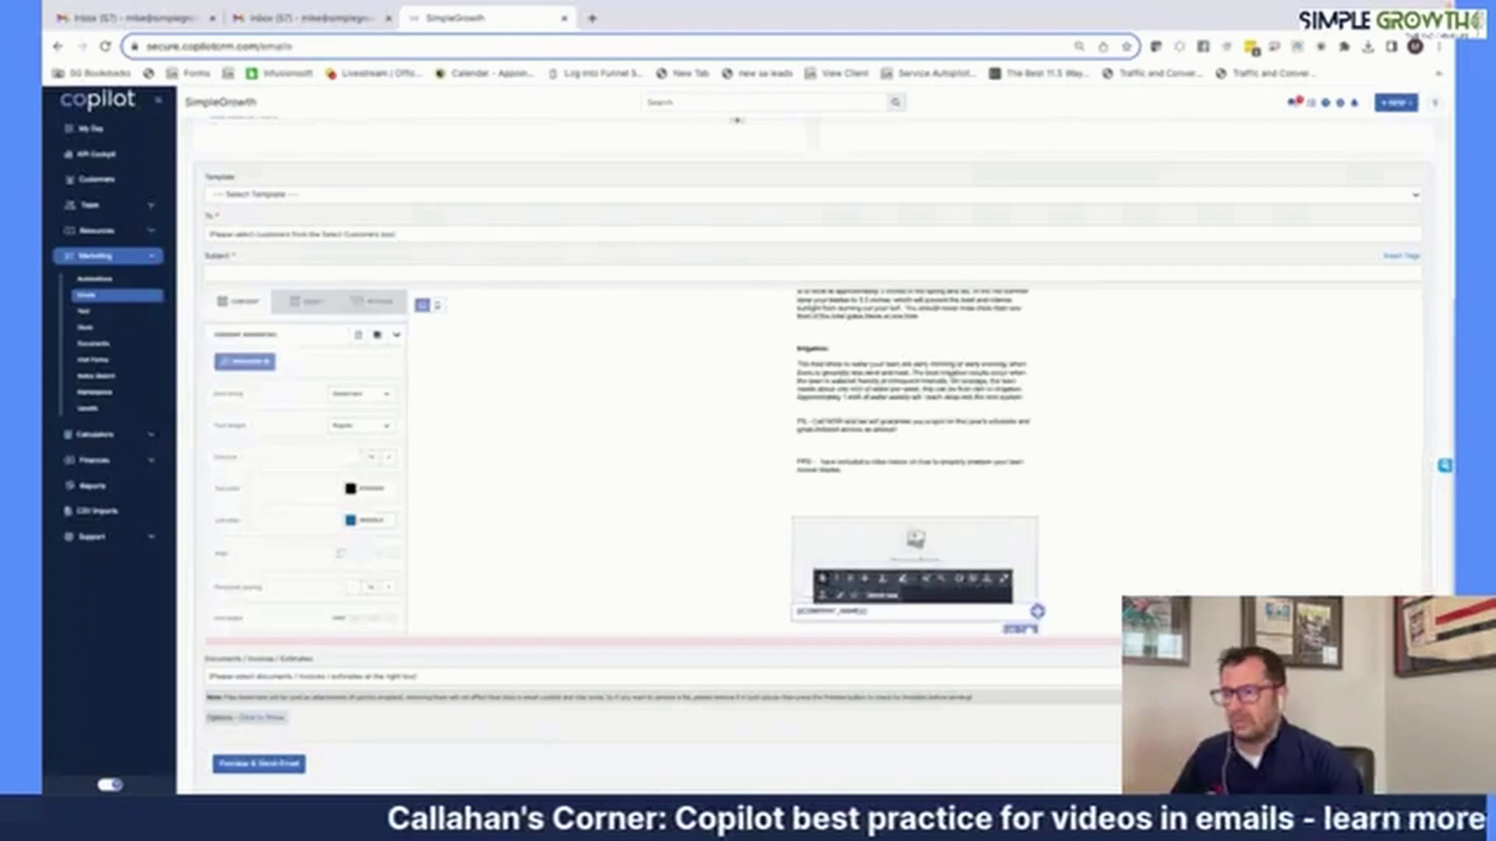
pyautogui.click(882, 596)
pyautogui.click(803, 536)
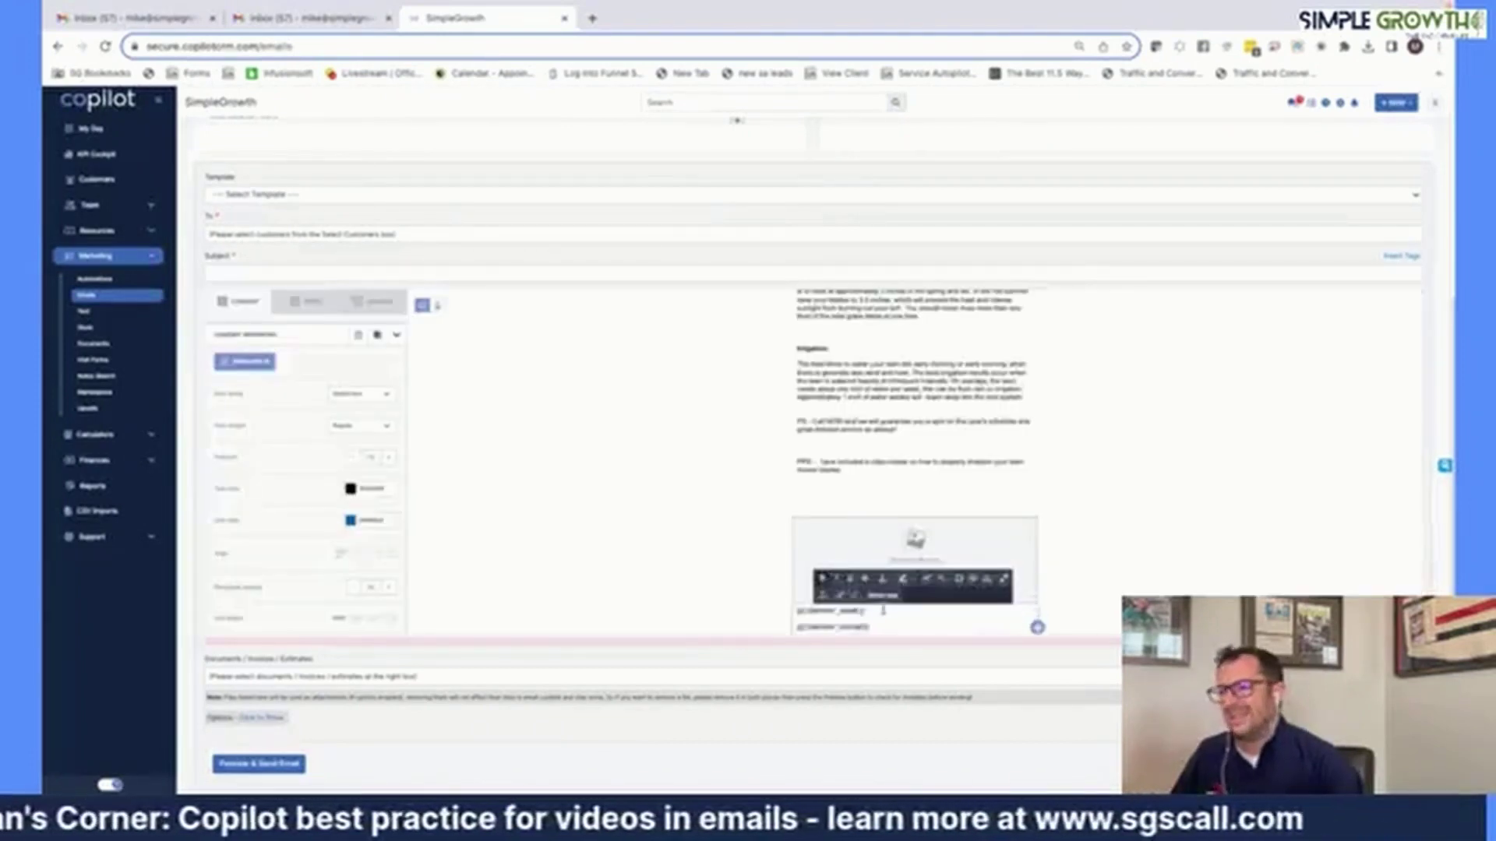
pyautogui.click(883, 595)
pyautogui.scroll(-2, 821, 545)
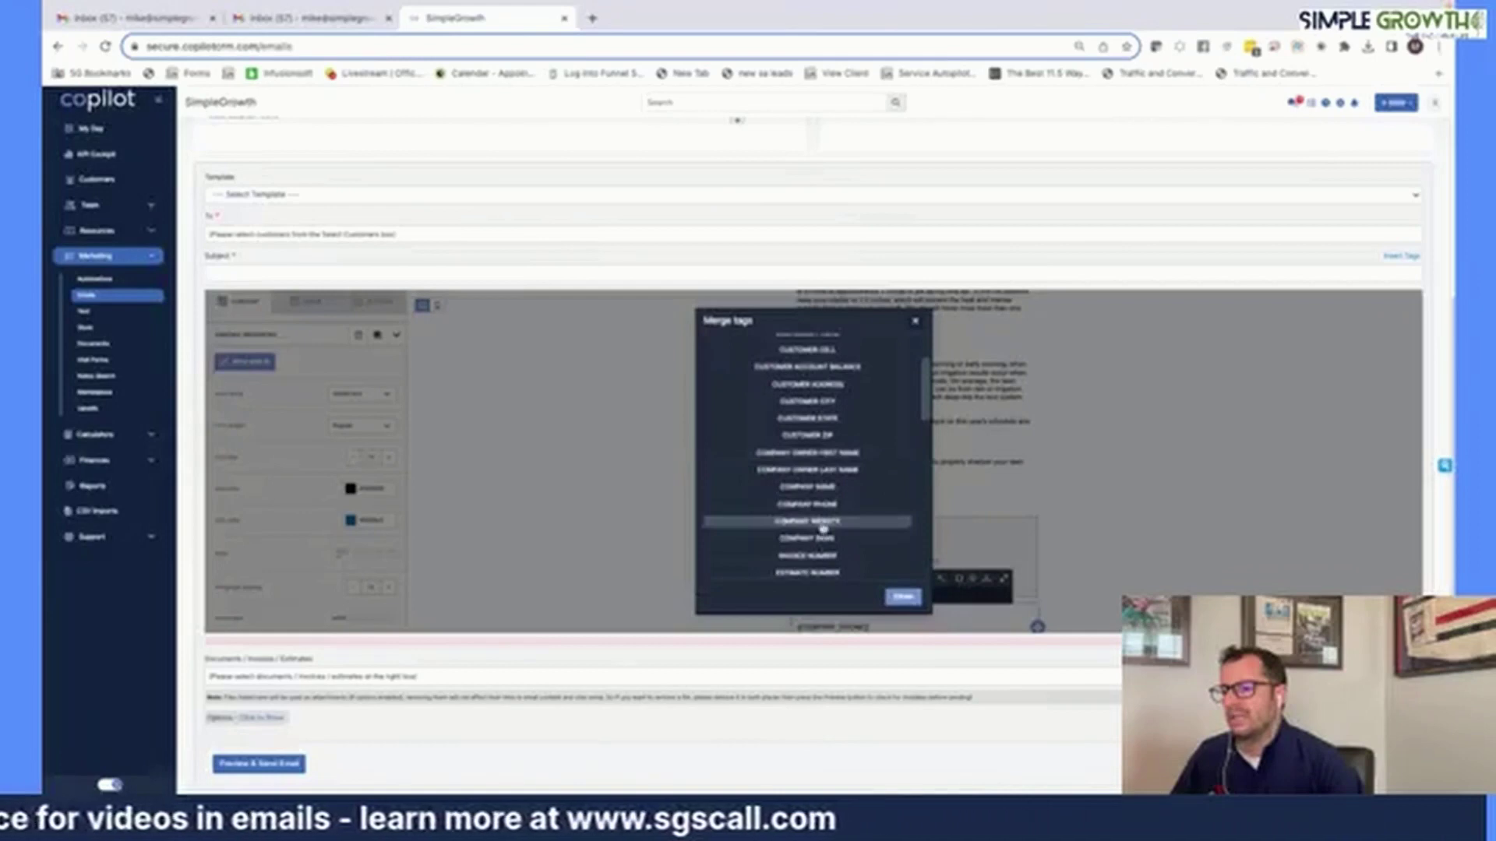
pyautogui.click(820, 529)
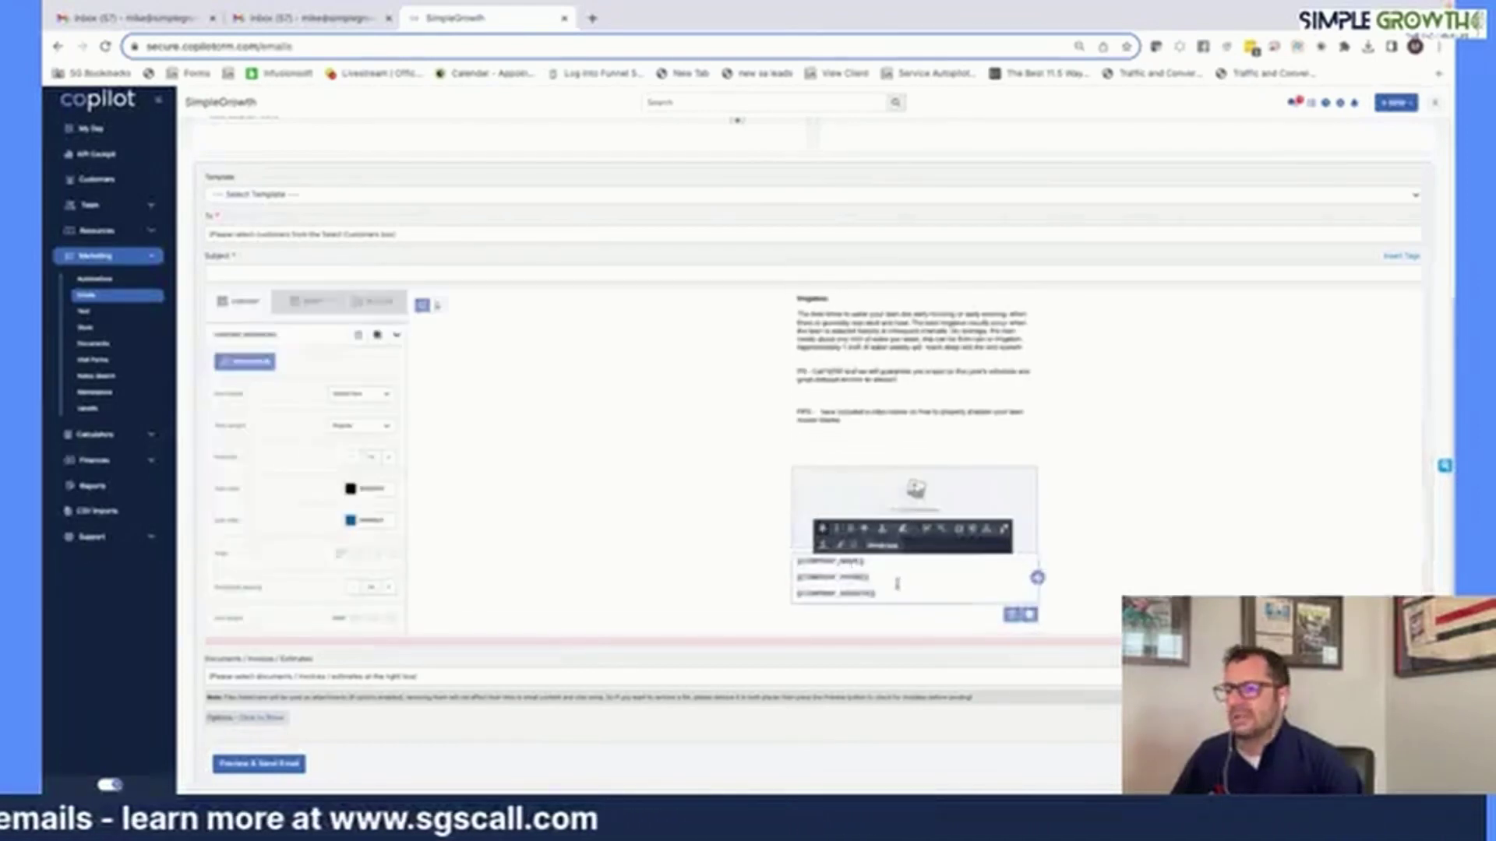
# Add a second image block between the PPS text and the company details, and delete the duplicate block.
pyautogui.scroll(5, 880, 592)
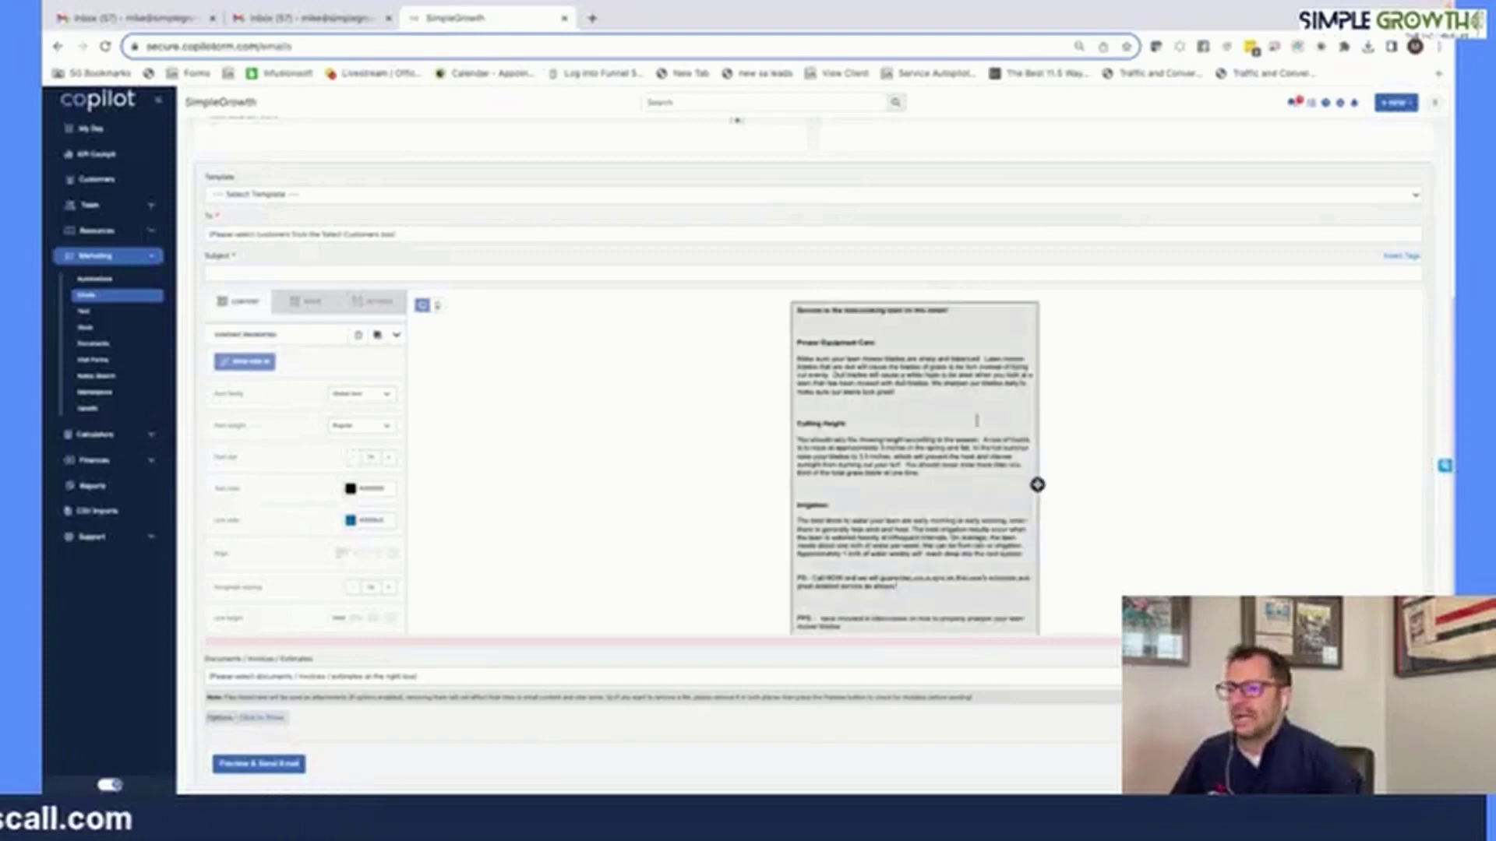
pyautogui.scroll(-5, 976, 420)
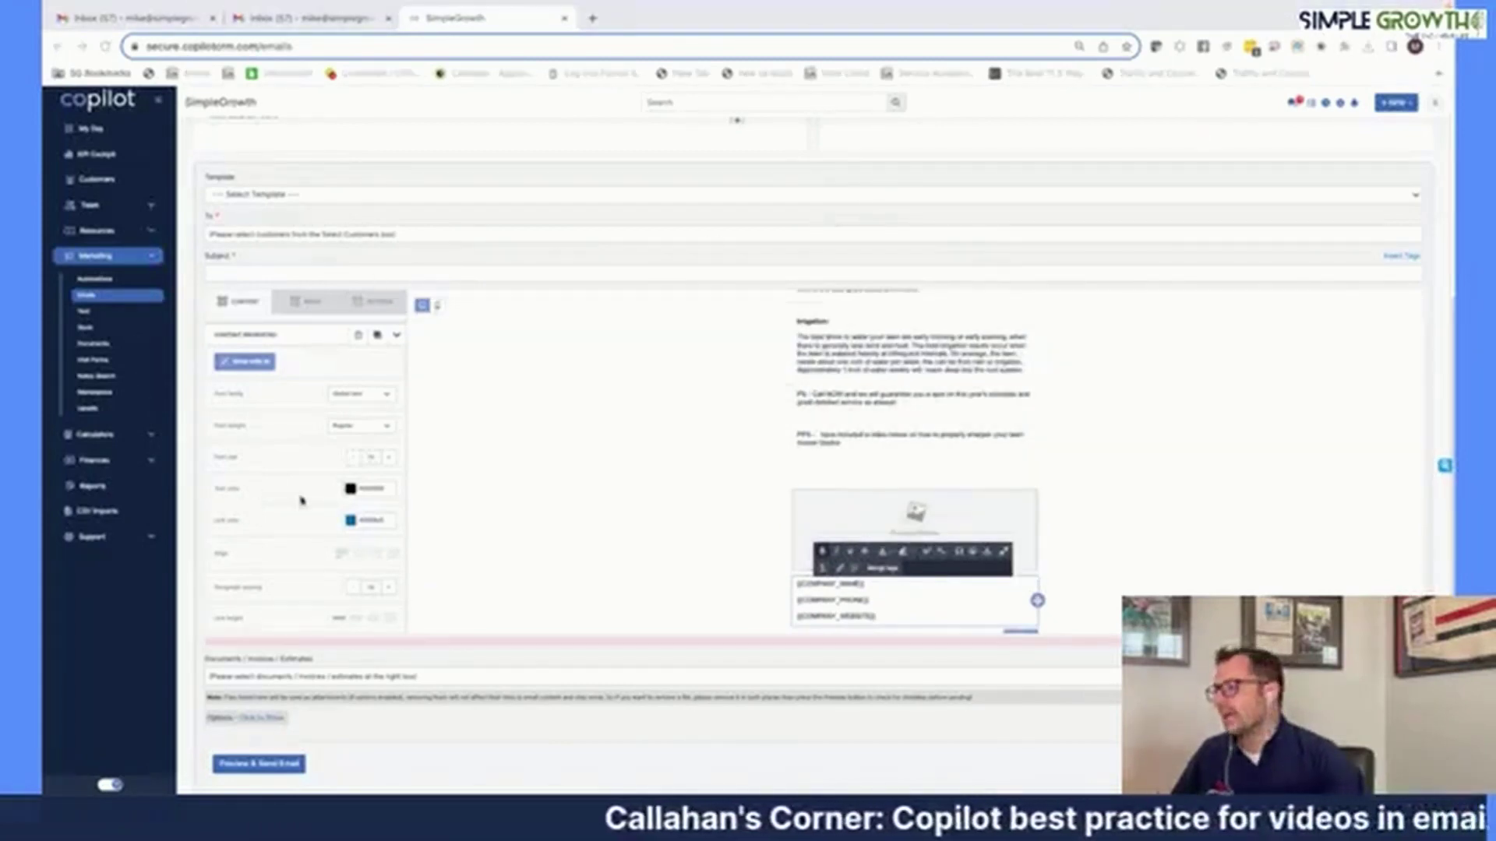
pyautogui.click(246, 312)
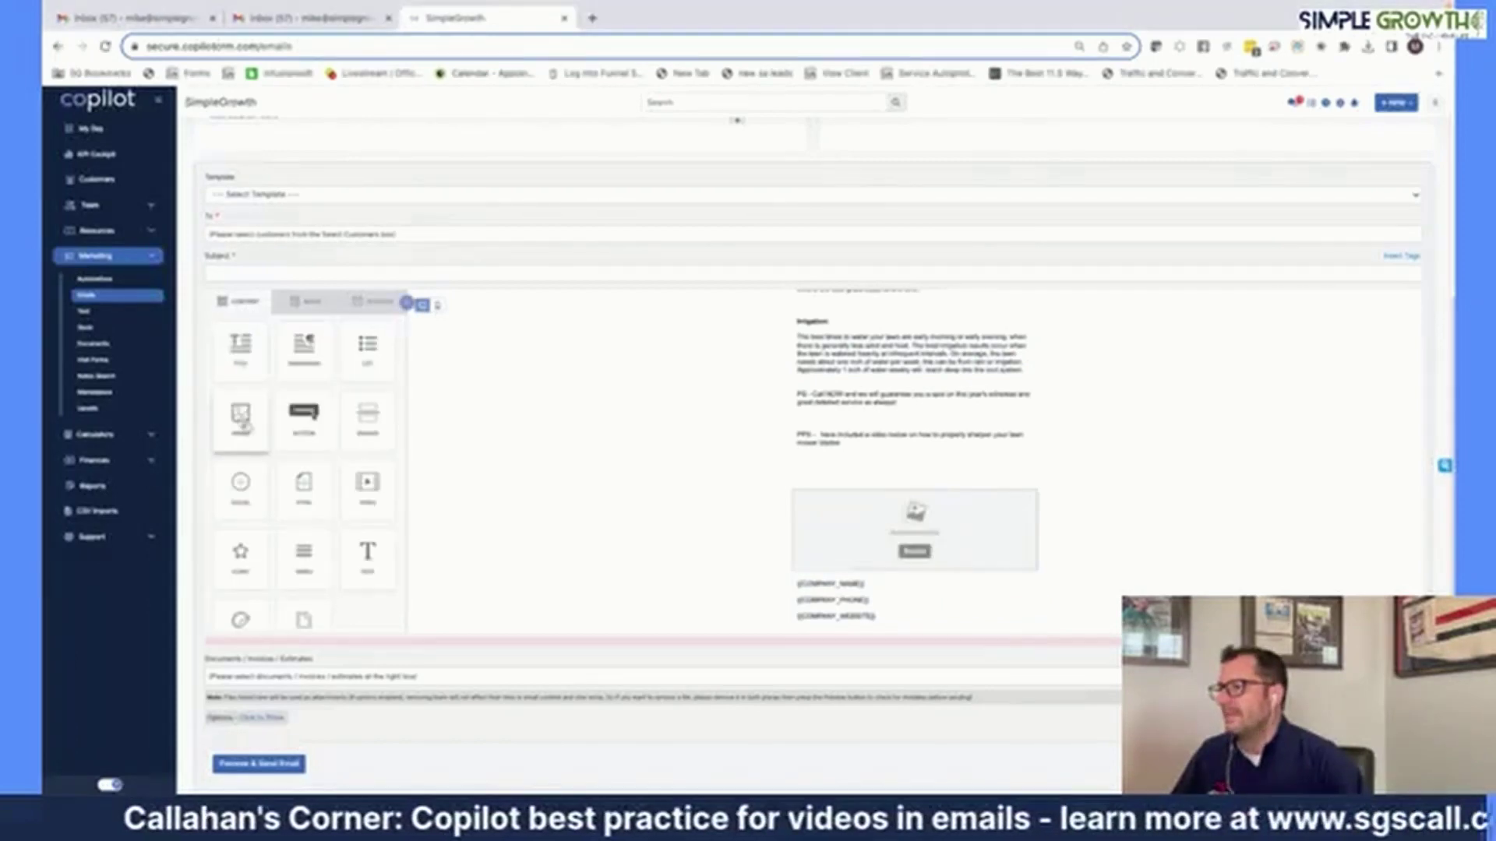
pyautogui.moveTo(240, 413); pyautogui.dragTo(865, 507)
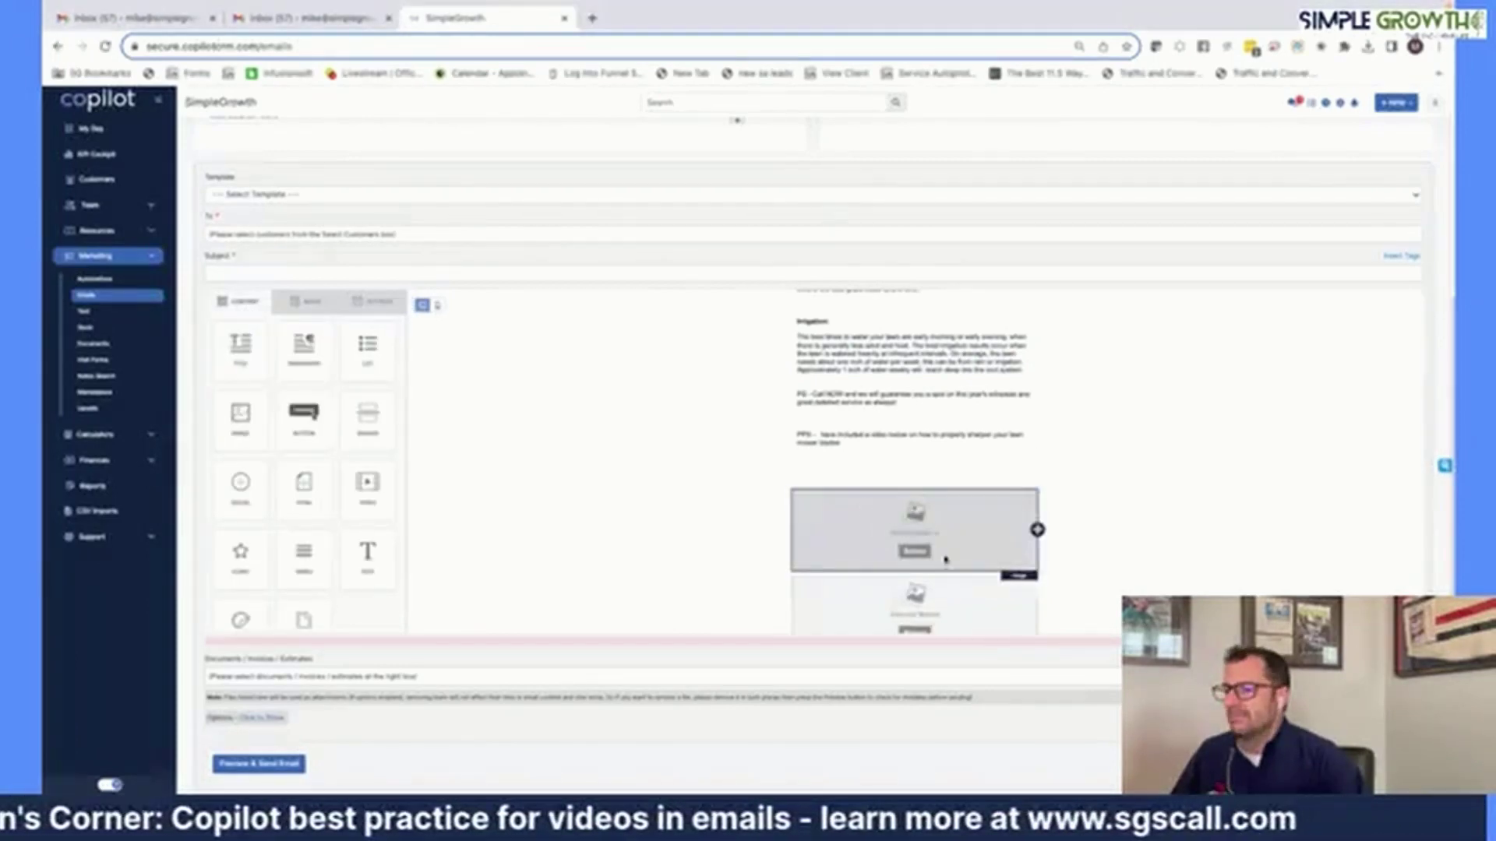
pyautogui.click(1022, 562)
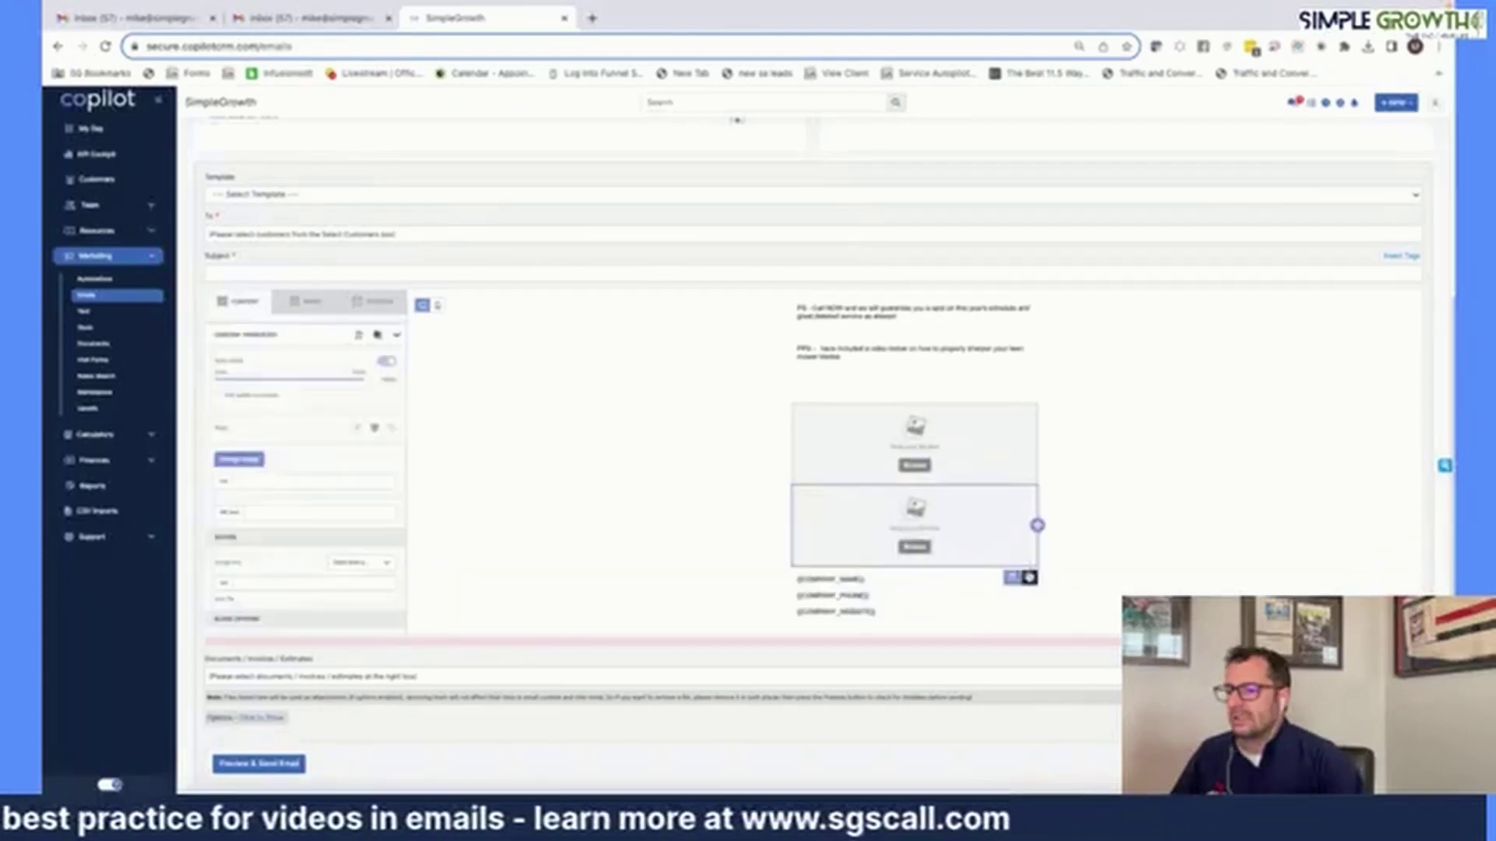
pyautogui.click(1027, 576)
pyautogui.click(850, 511)
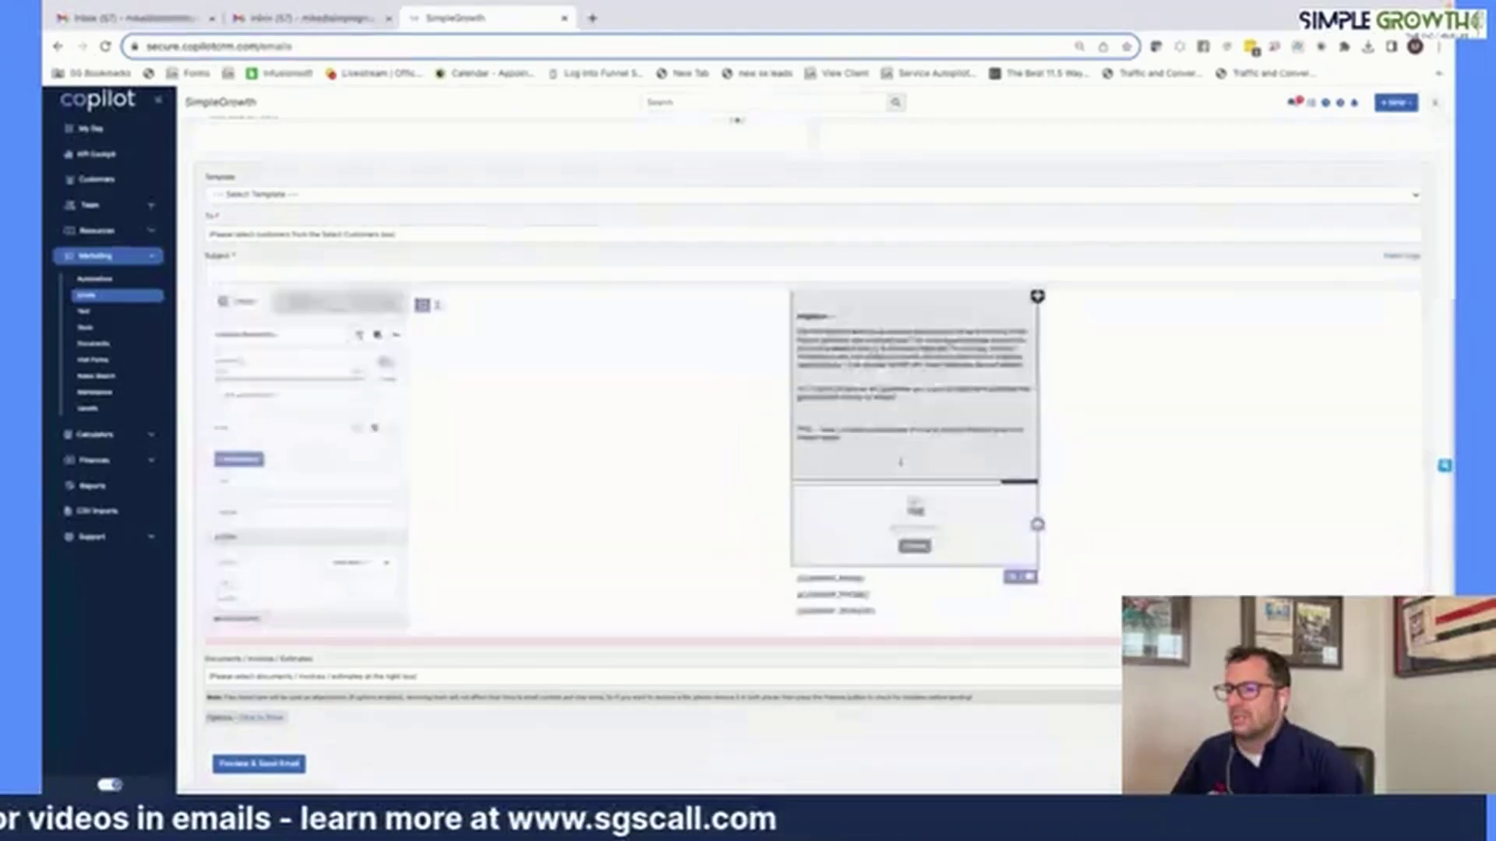
# Insert the mower blade-sharpening video thumbnail from the myfiles folder into the image block.
pyautogui.click(916, 547)
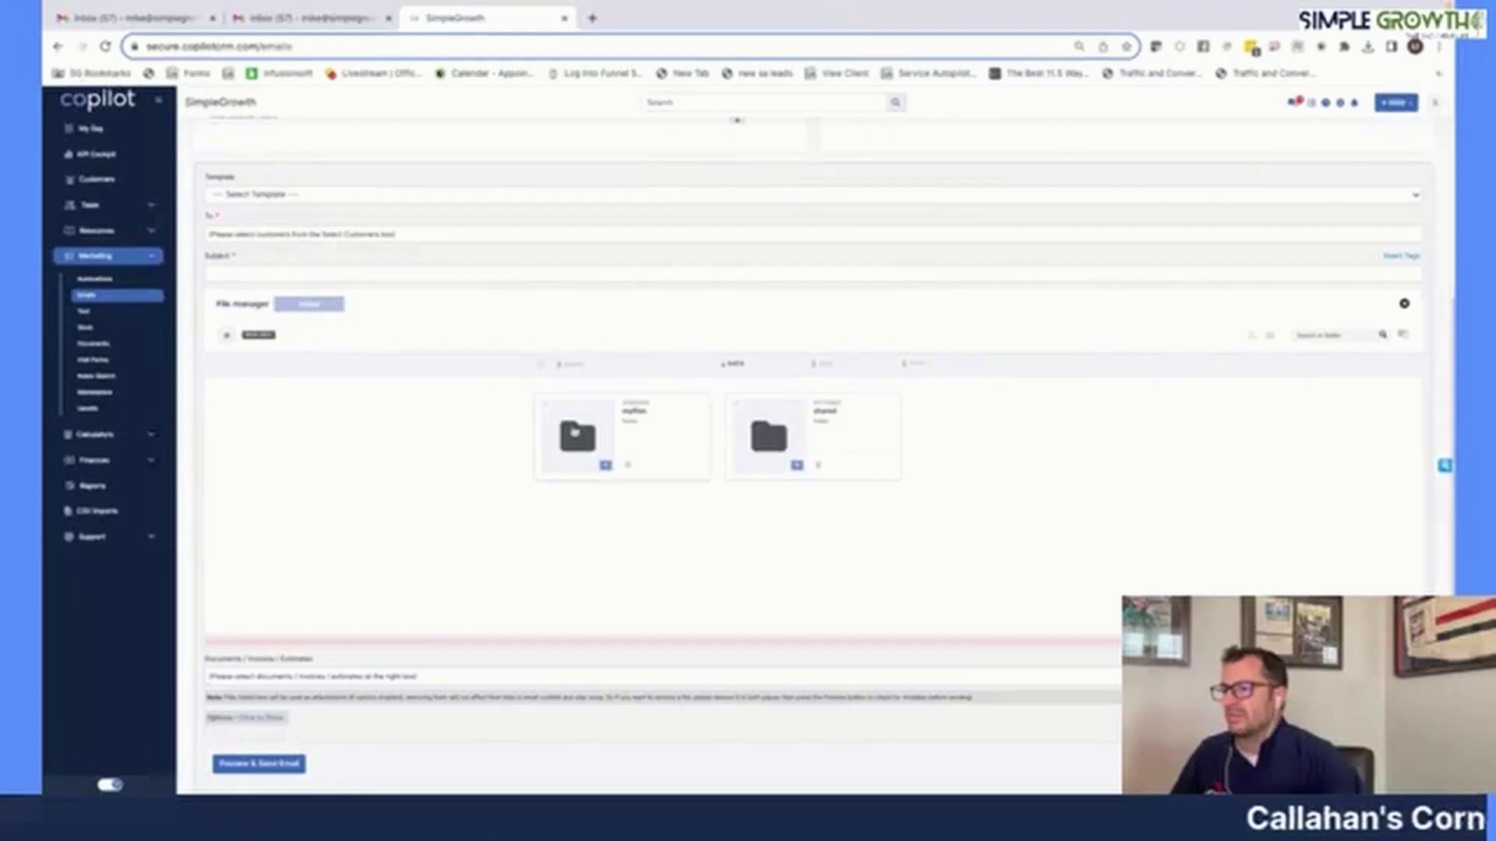
pyautogui.doubleClick(573, 431)
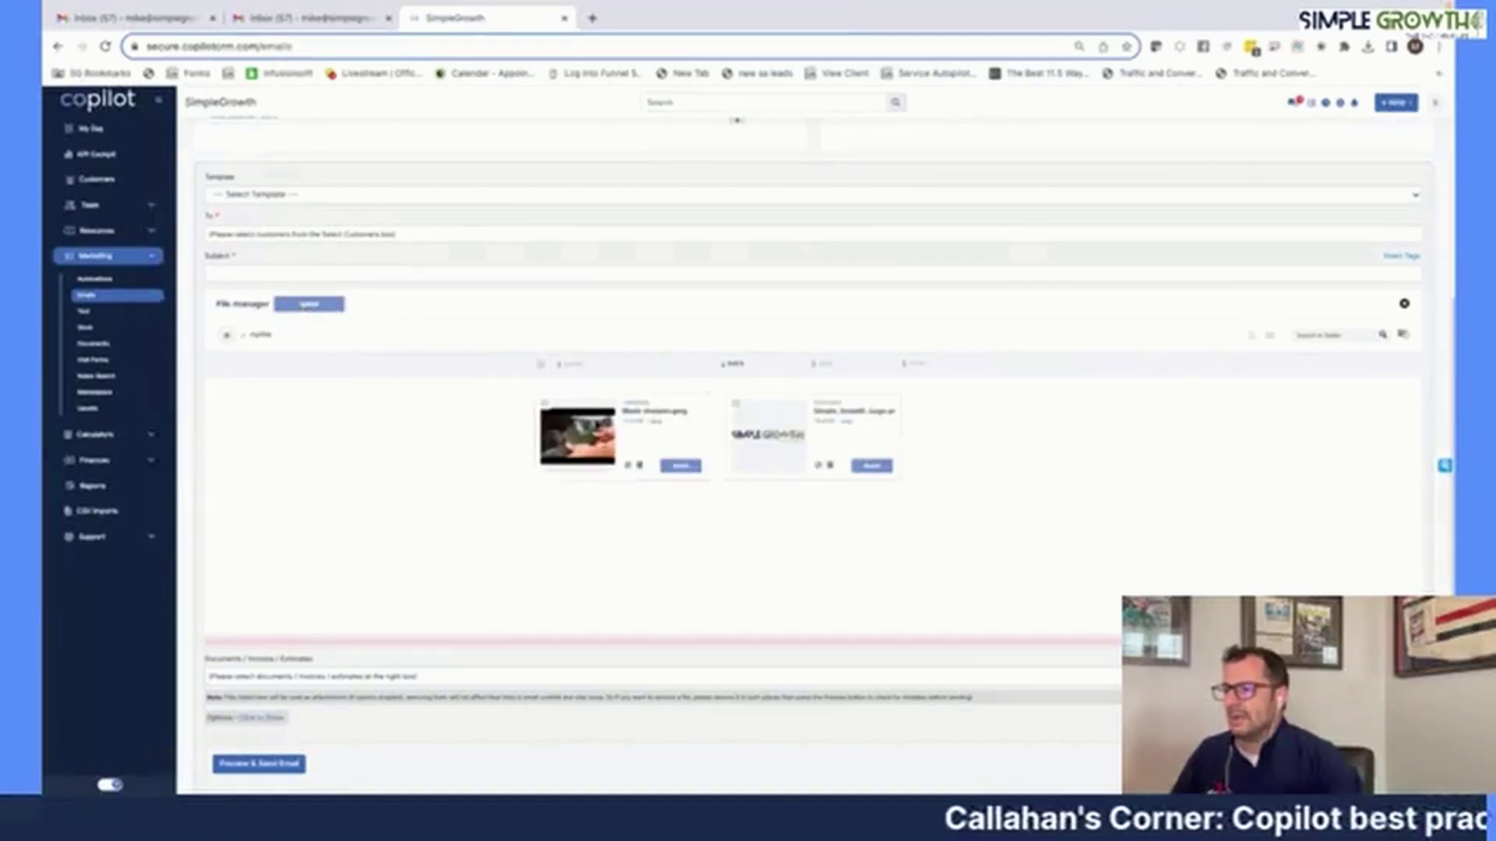
pyautogui.click(680, 466)
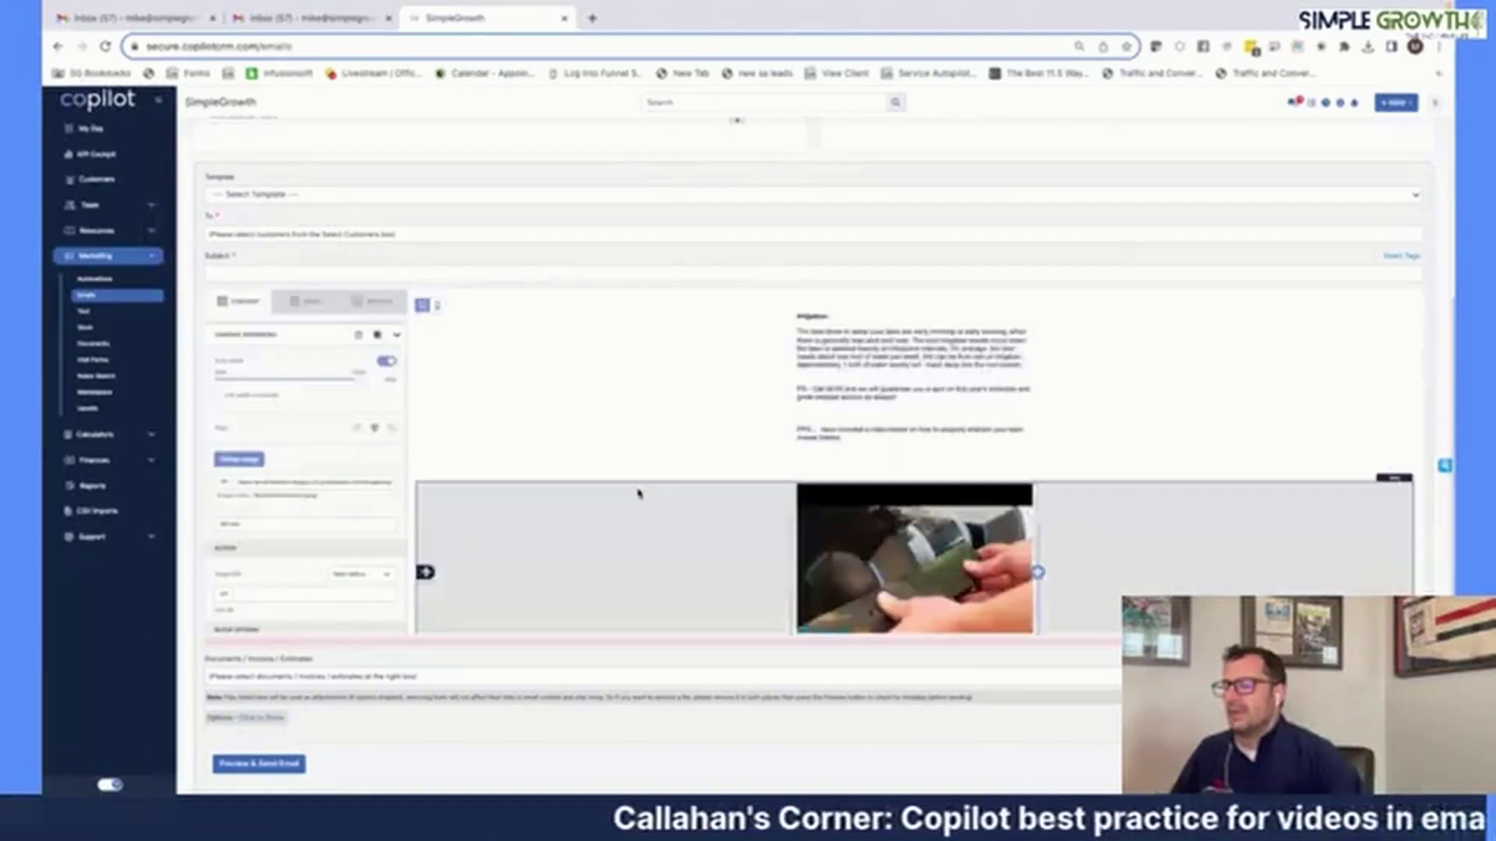
pyautogui.scroll(-3, 643, 493)
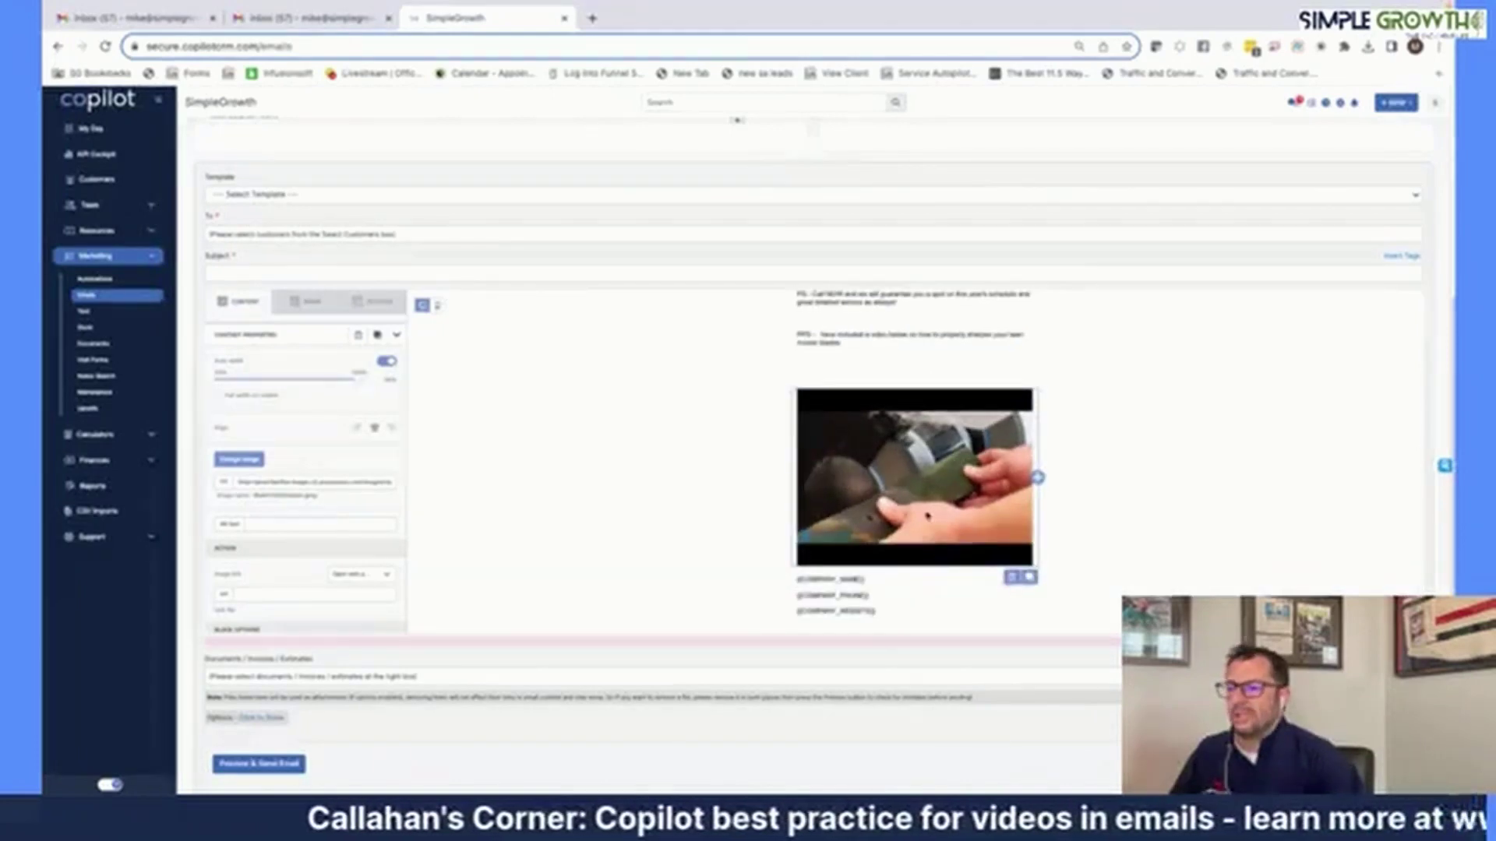
# Set the subject to the article headline "Secrets to the best-looking lawn on the street!" and add a customer as the email's recipient.
pyautogui.scroll(5, 925, 514)
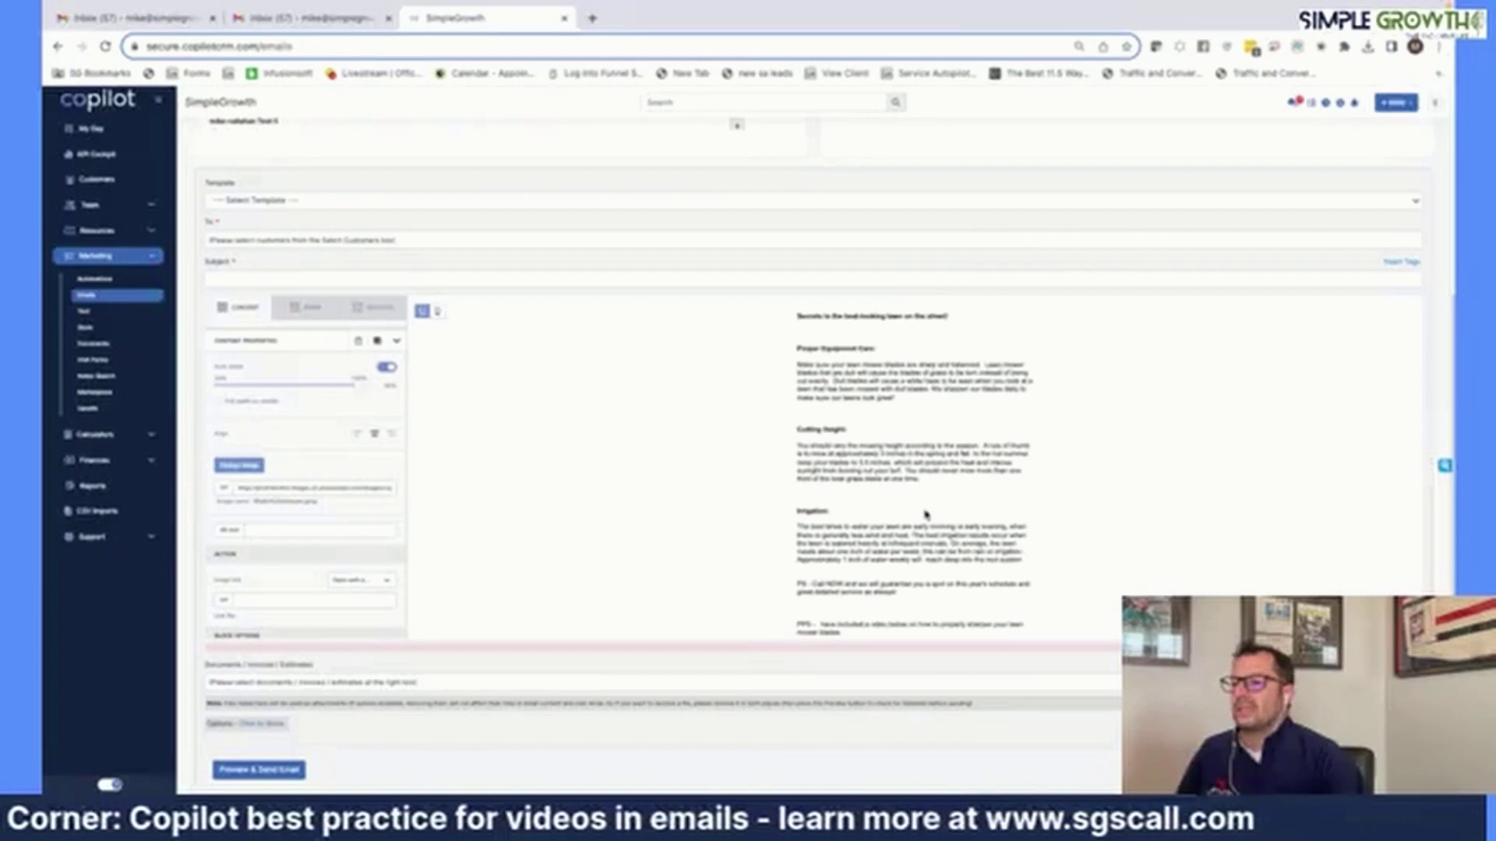
pyautogui.click(881, 315)
pyautogui.tripleClick(880, 316)
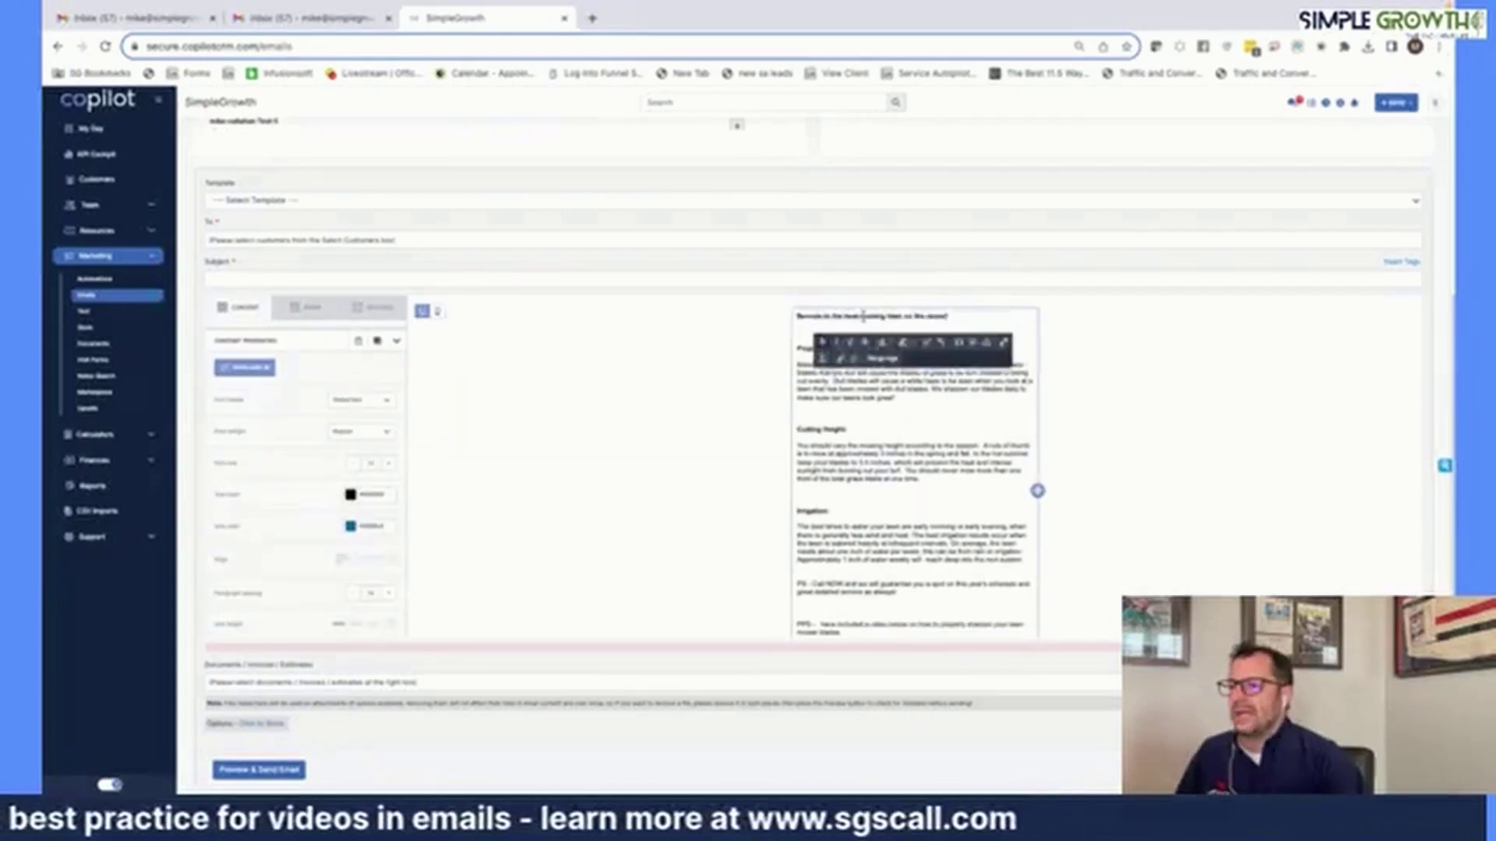
pyautogui.click(337, 278)
pyautogui.write('Secrets to the best-looking lawn on the street!')
pyautogui.scroll(5, 390, 265)
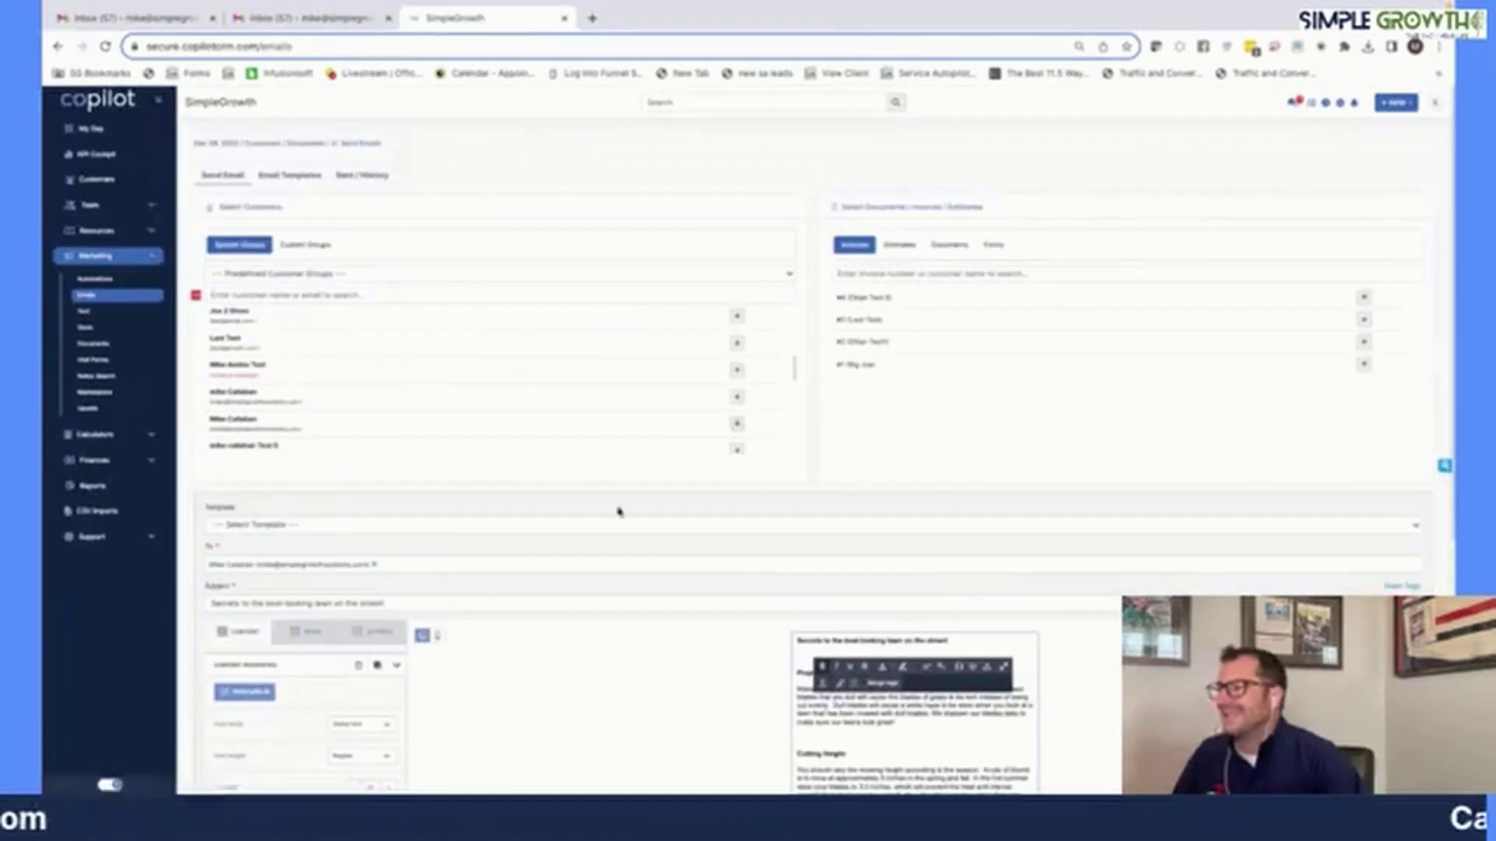
pyautogui.scroll(-5, 618, 512)
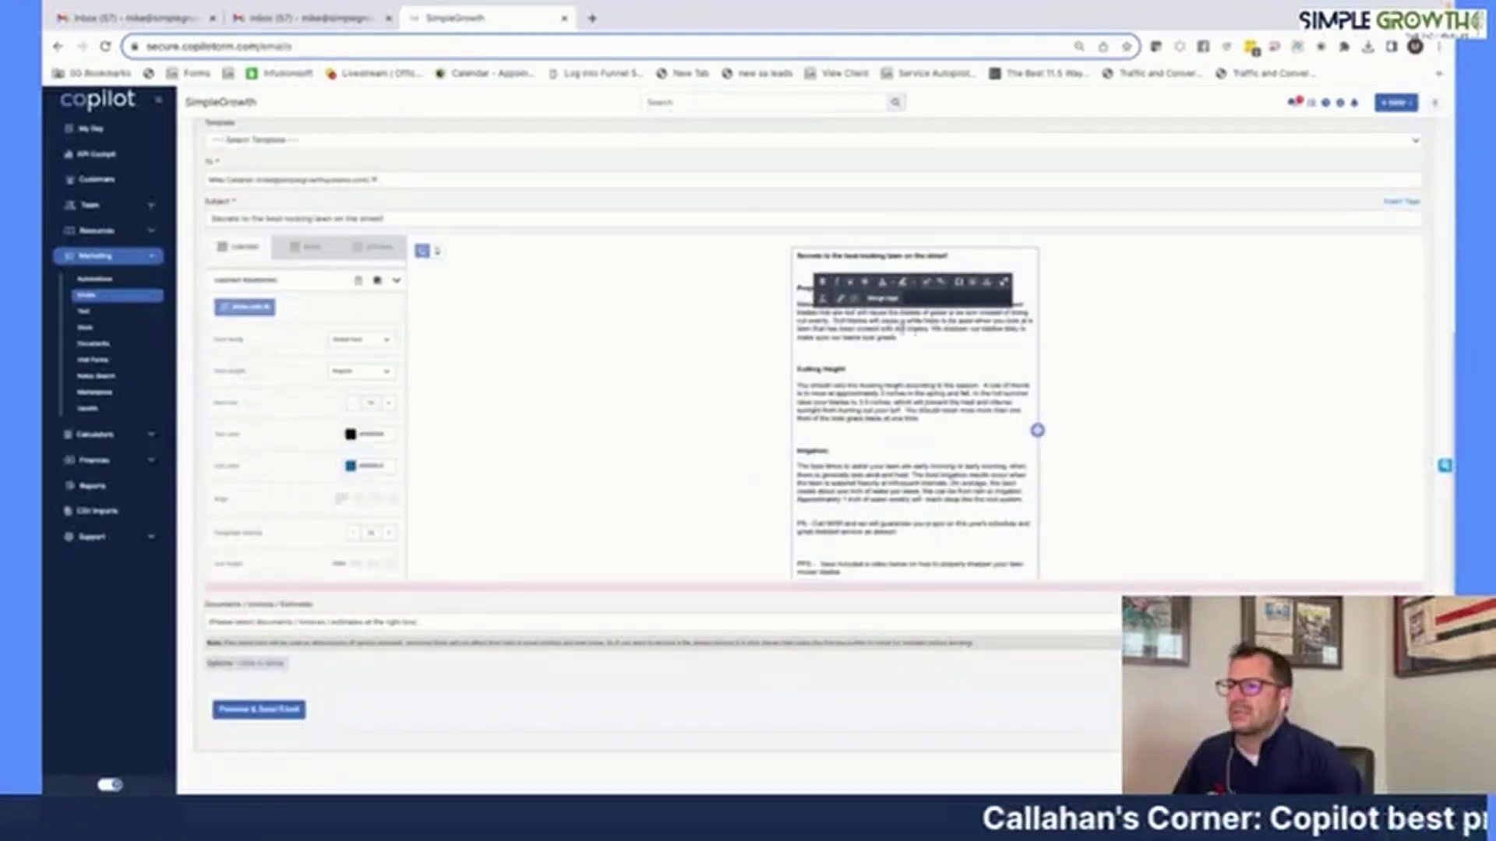
# Link the mower blade-sharpening thumbnail to the YouTube video by pasting the video's URL as its web page link.
pyautogui.scroll(2, 904, 340)
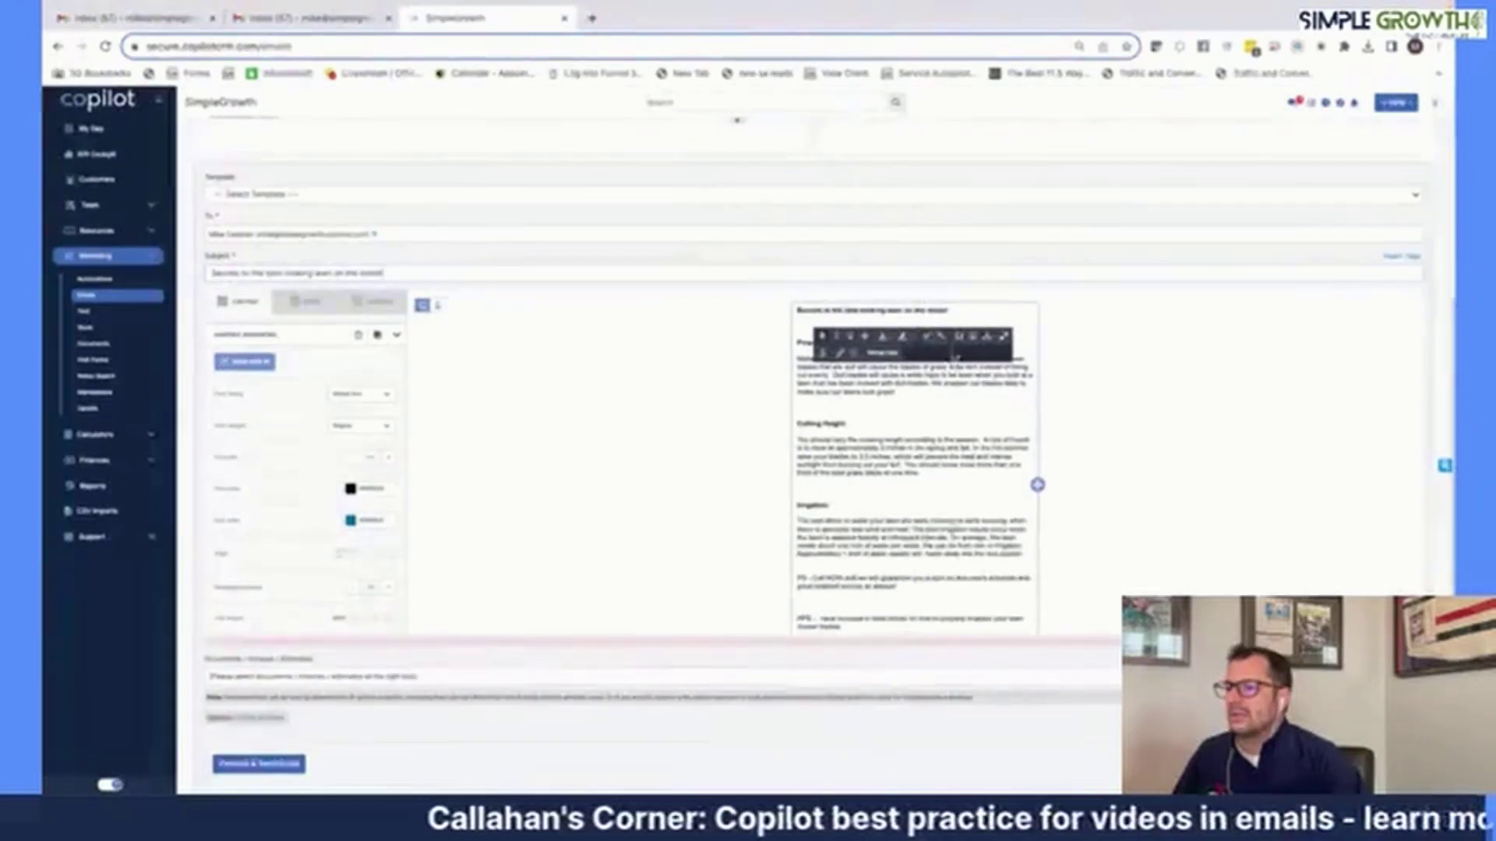
pyautogui.click(803, 318)
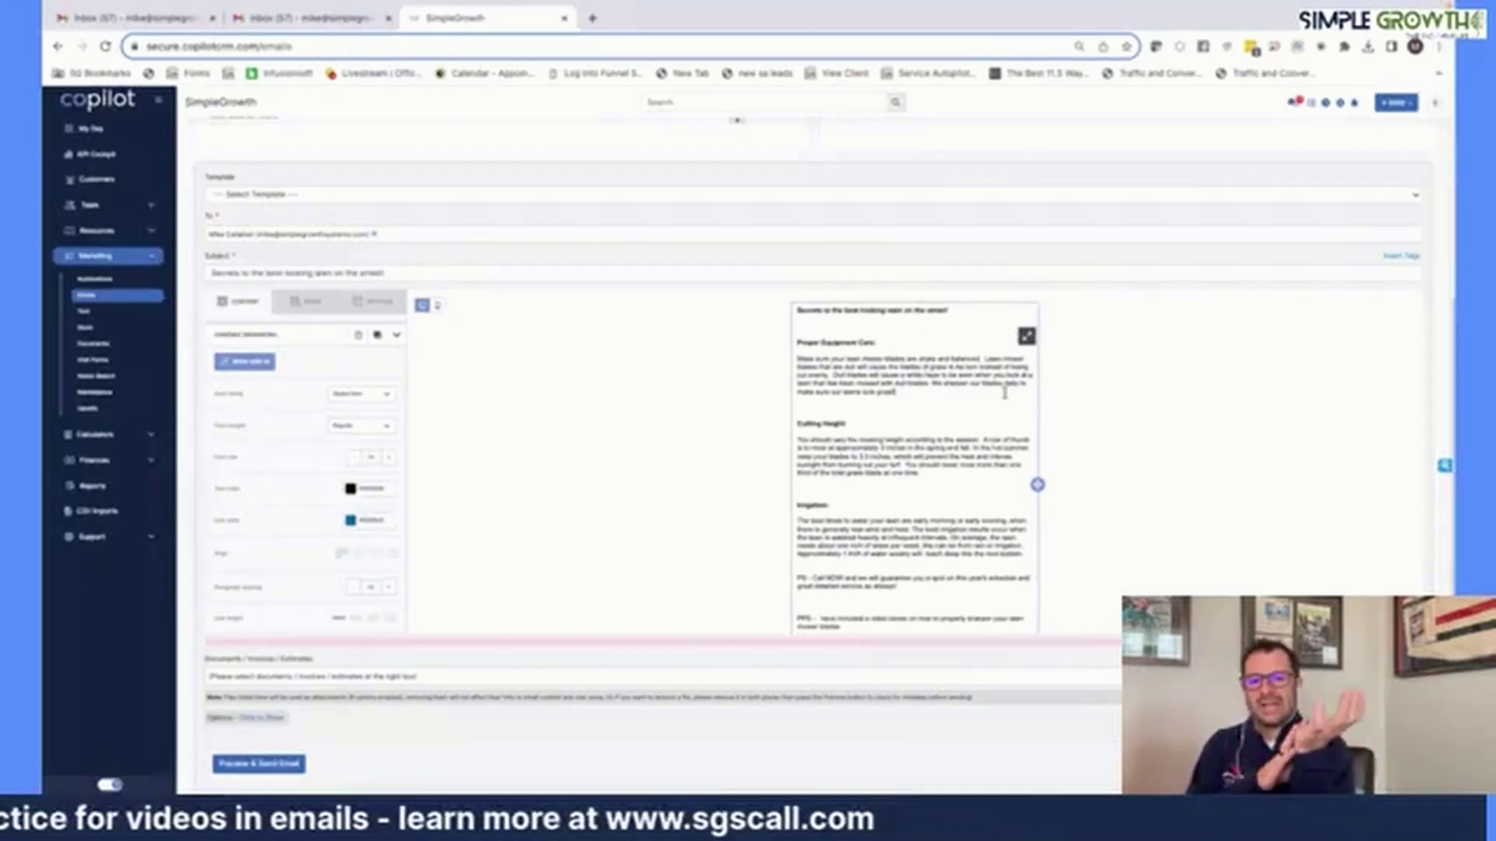
pyautogui.scroll(-1, 1004, 394)
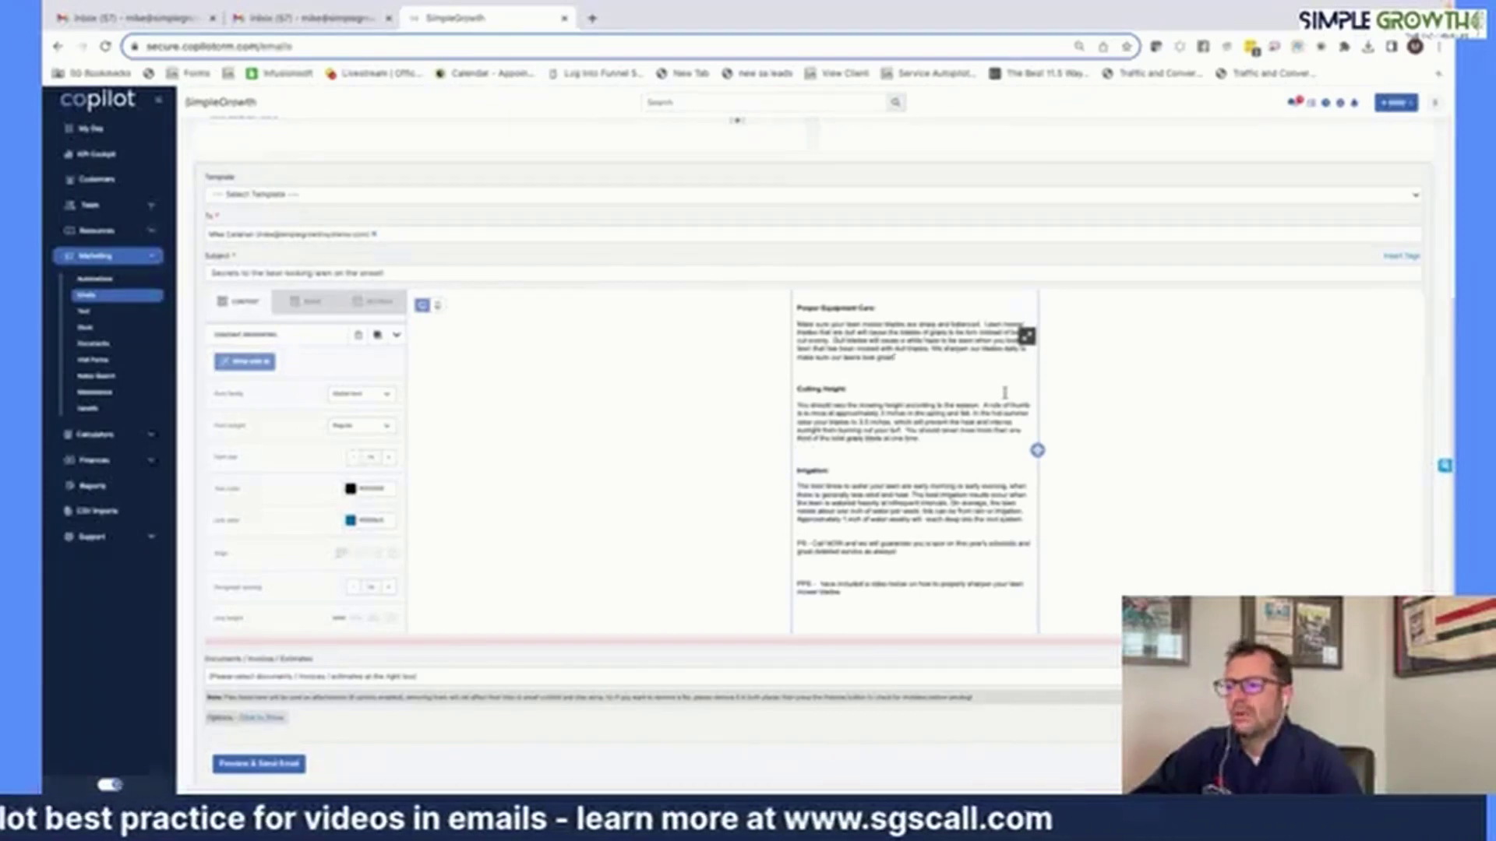
pyautogui.scroll(-3, 980, 452)
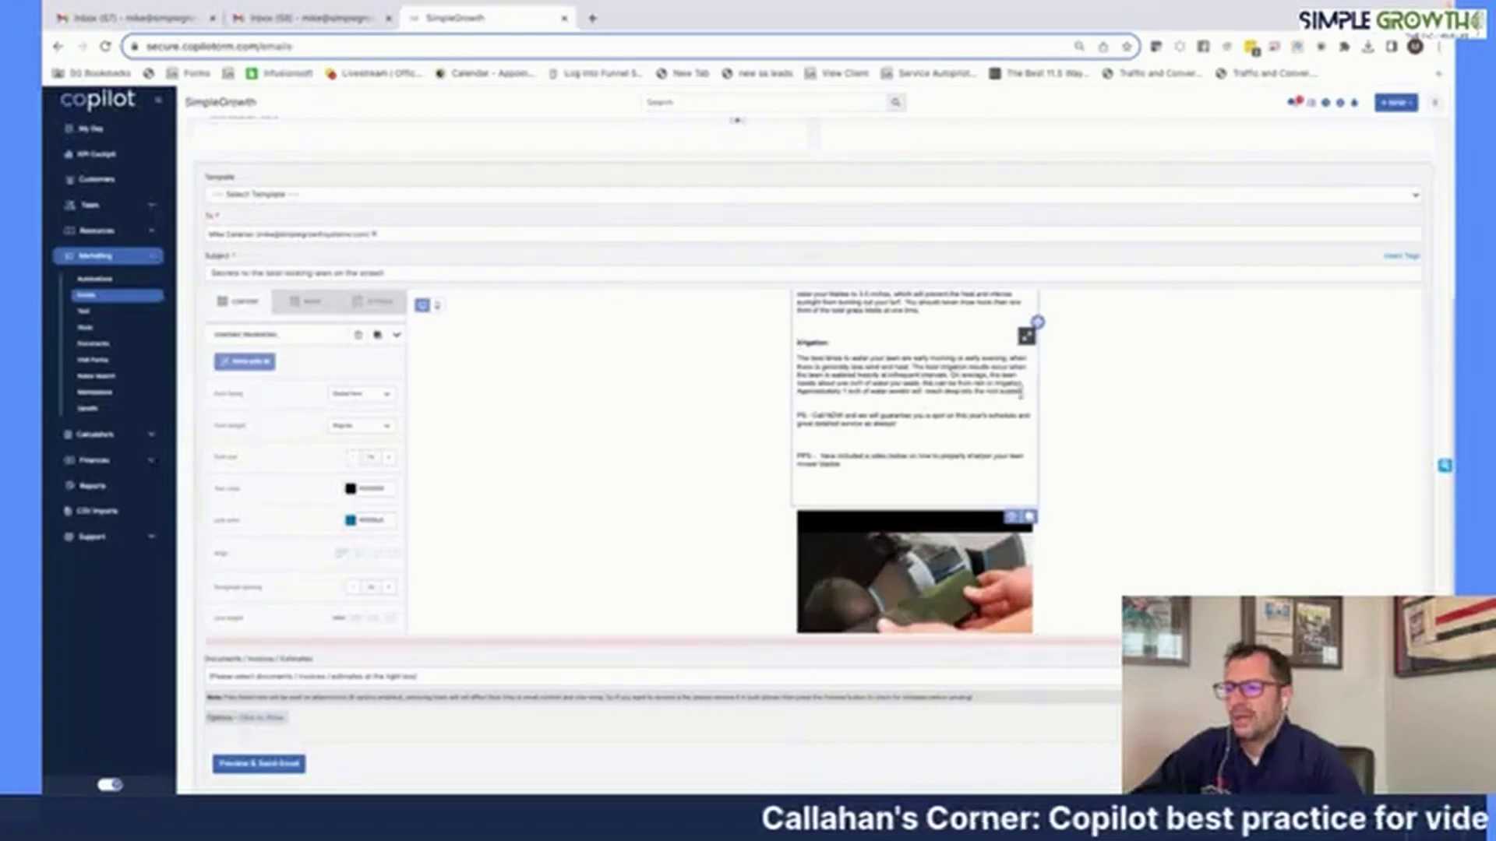
pyautogui.moveTo(1020, 391); pyautogui.dragTo(946, 392)
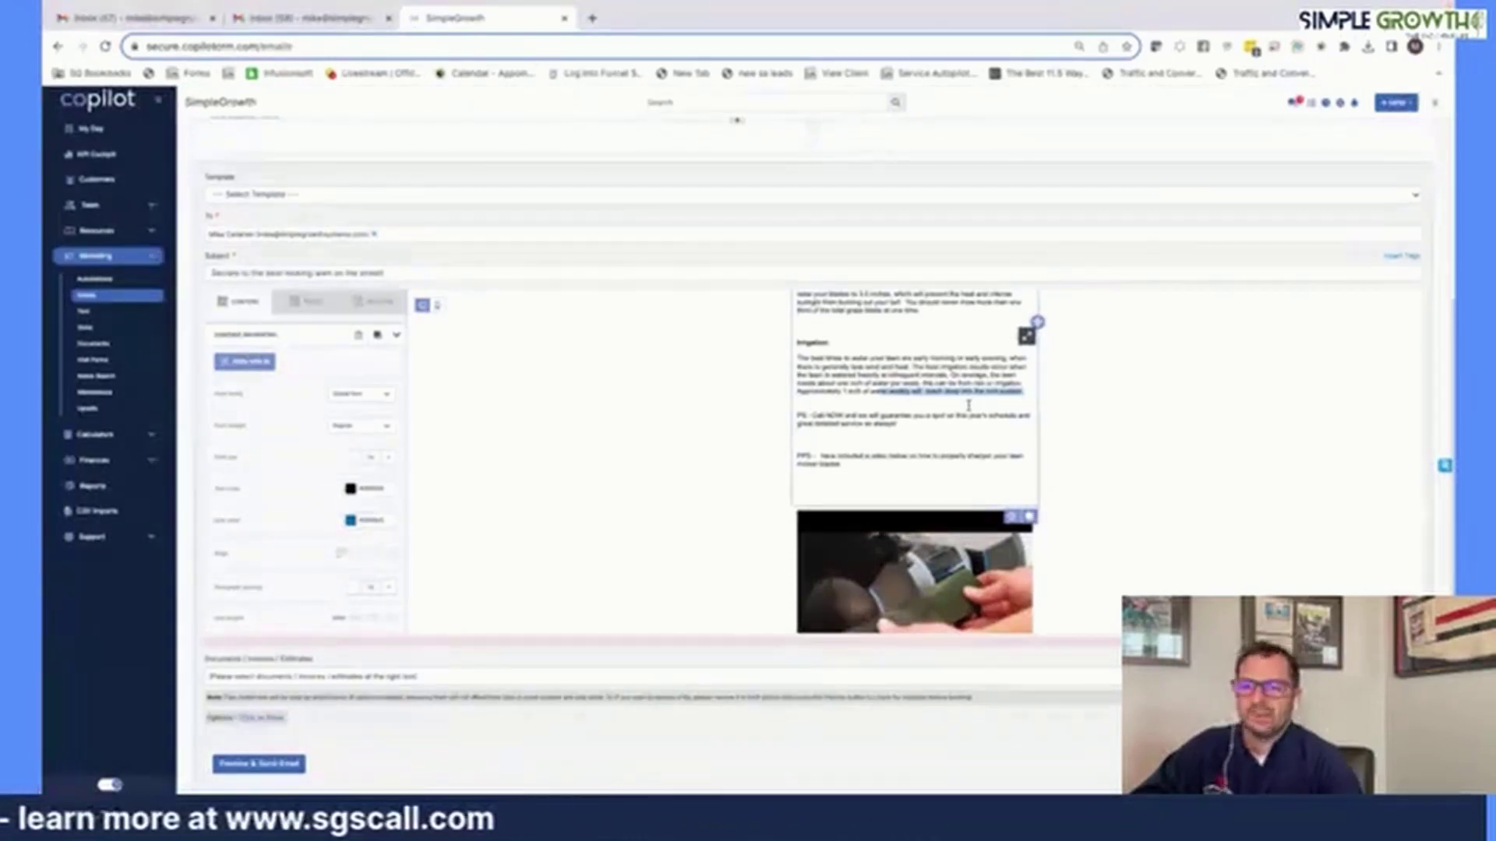
pyautogui.click(1020, 592)
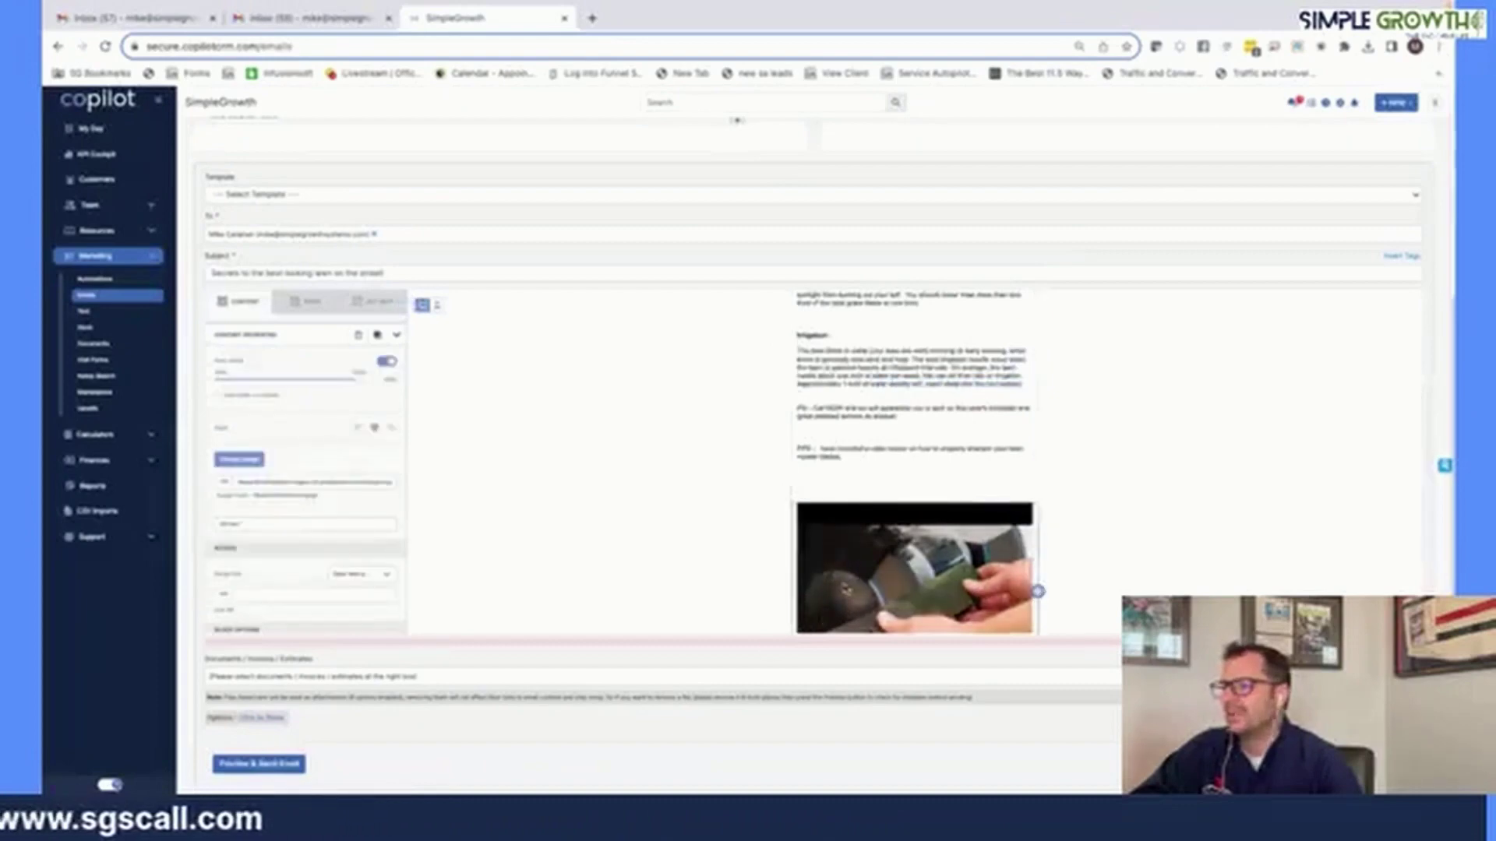
pyautogui.click(287, 594)
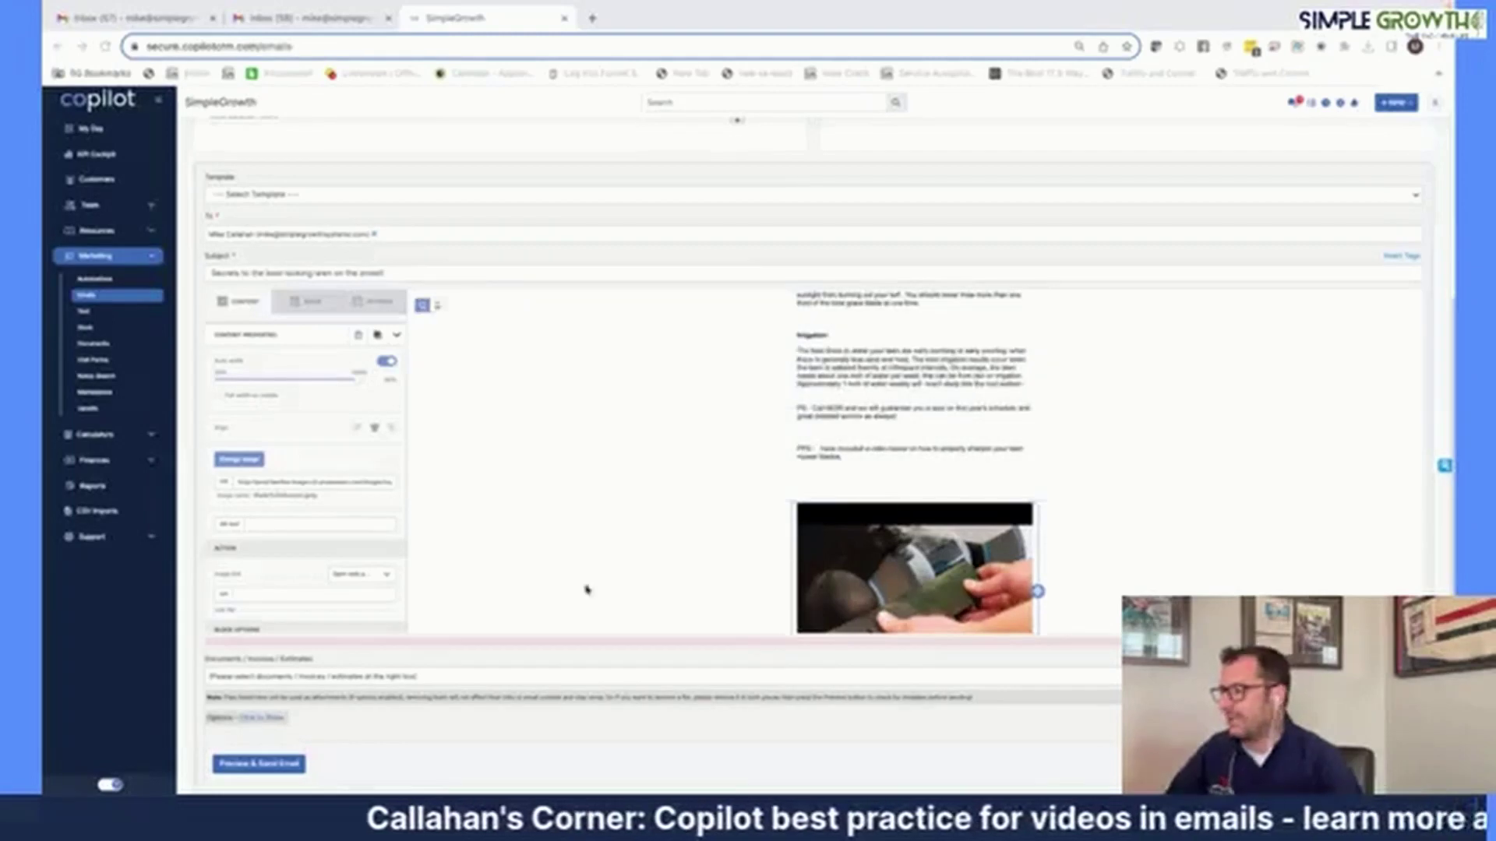
pyautogui.click(262, 594)
pyautogui.hotkey('ctrl', 'v')
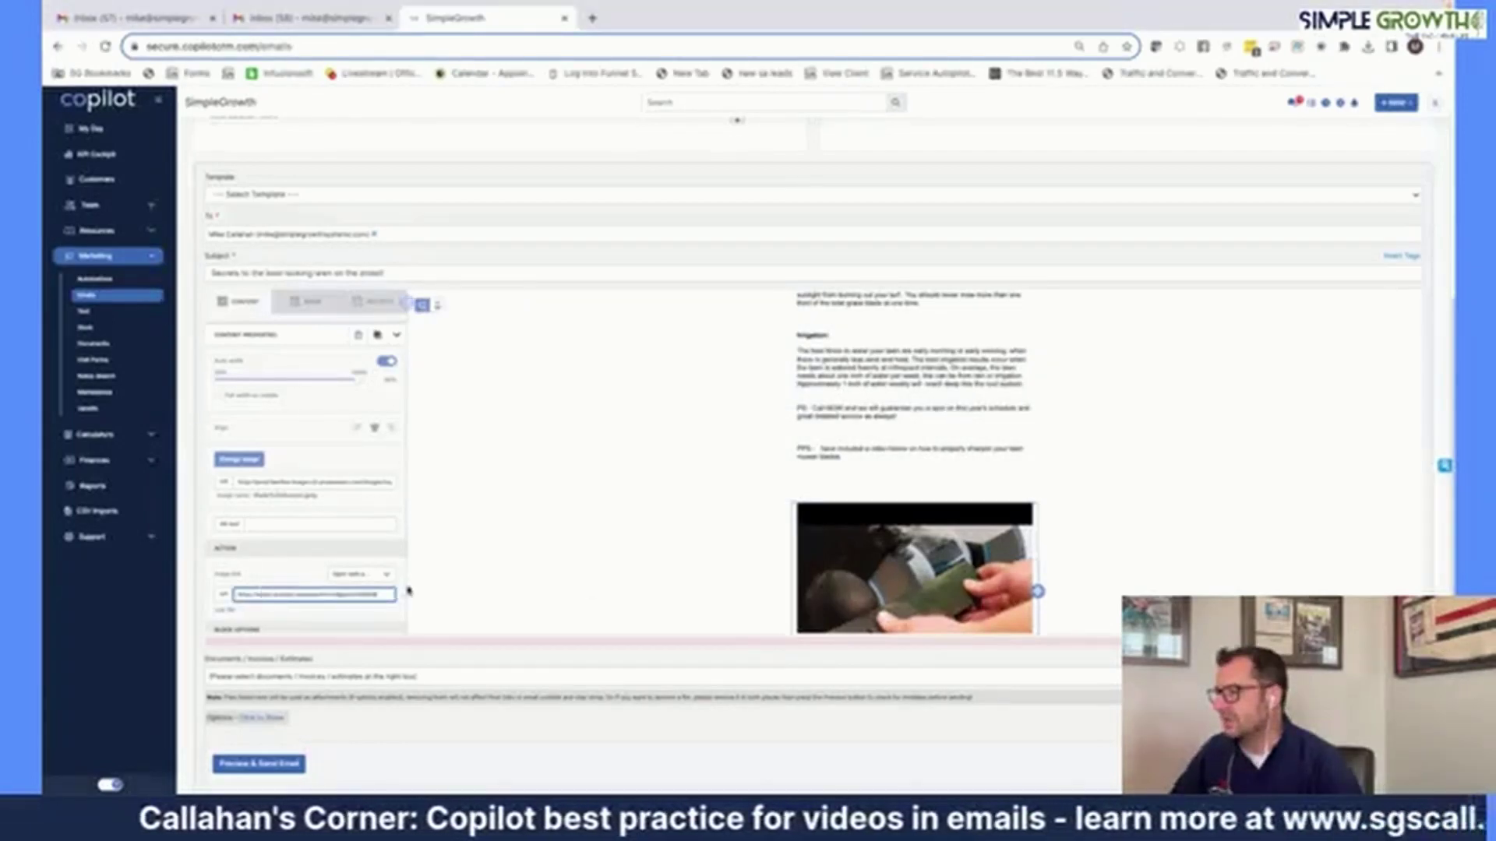
pyautogui.click(383, 577)
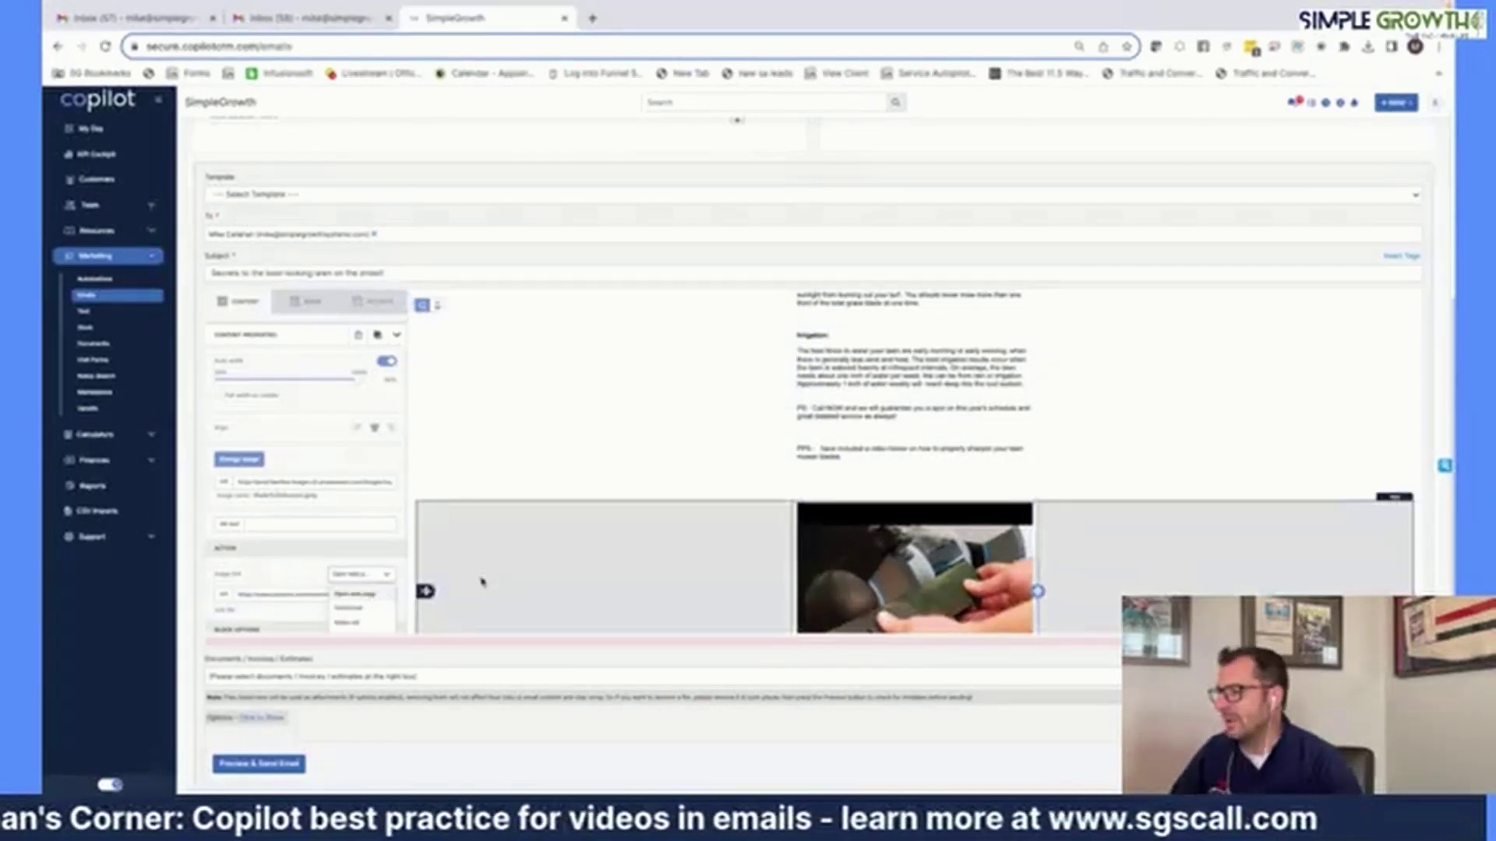
# Preview the finished lawn-care email from the company details up to the headline and send it to the customer.
pyautogui.scroll(-2, 521, 536)
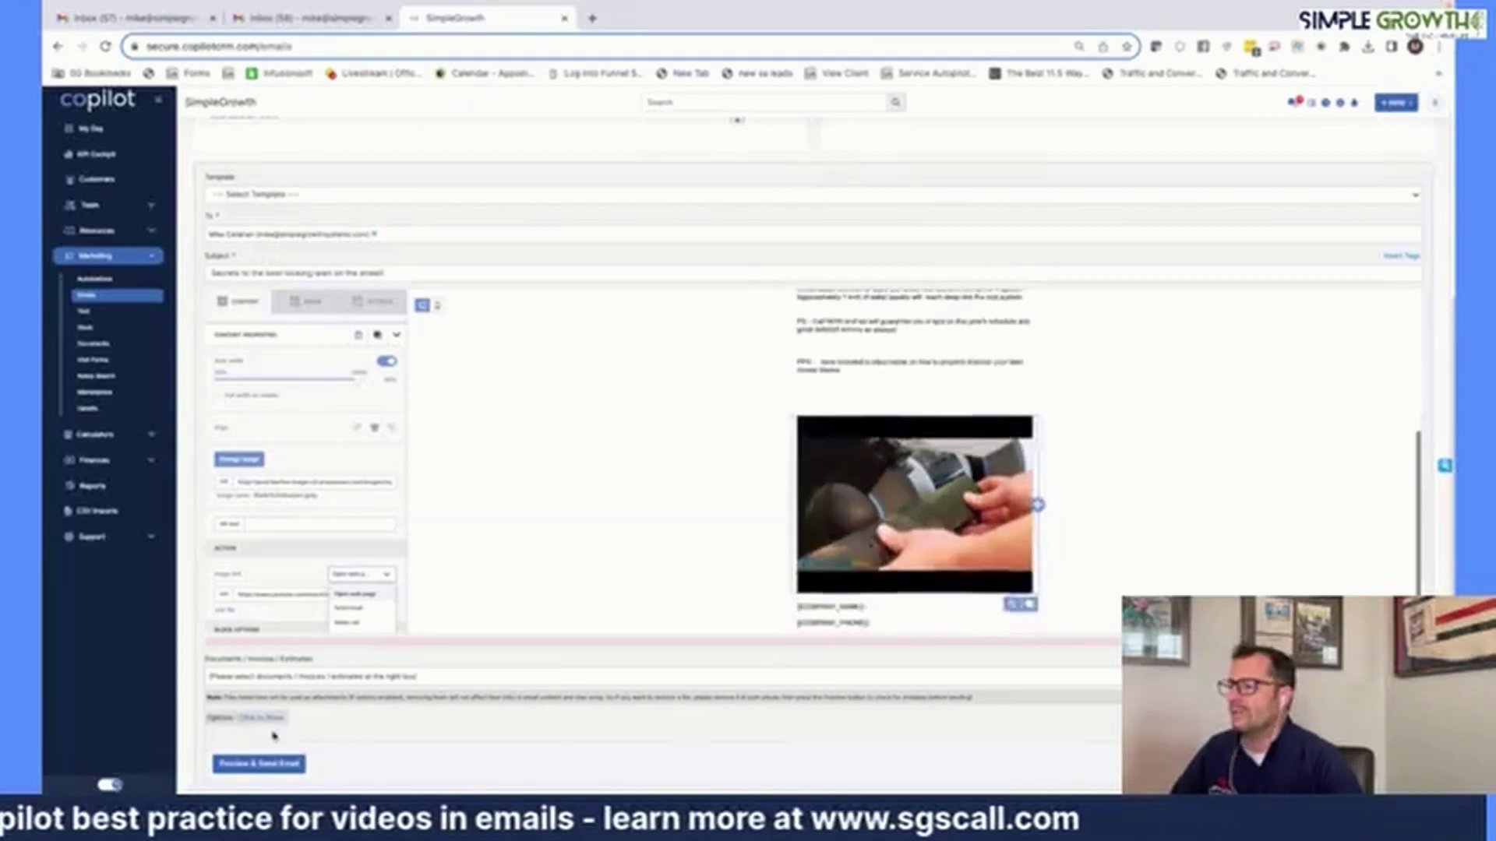
pyautogui.click(265, 764)
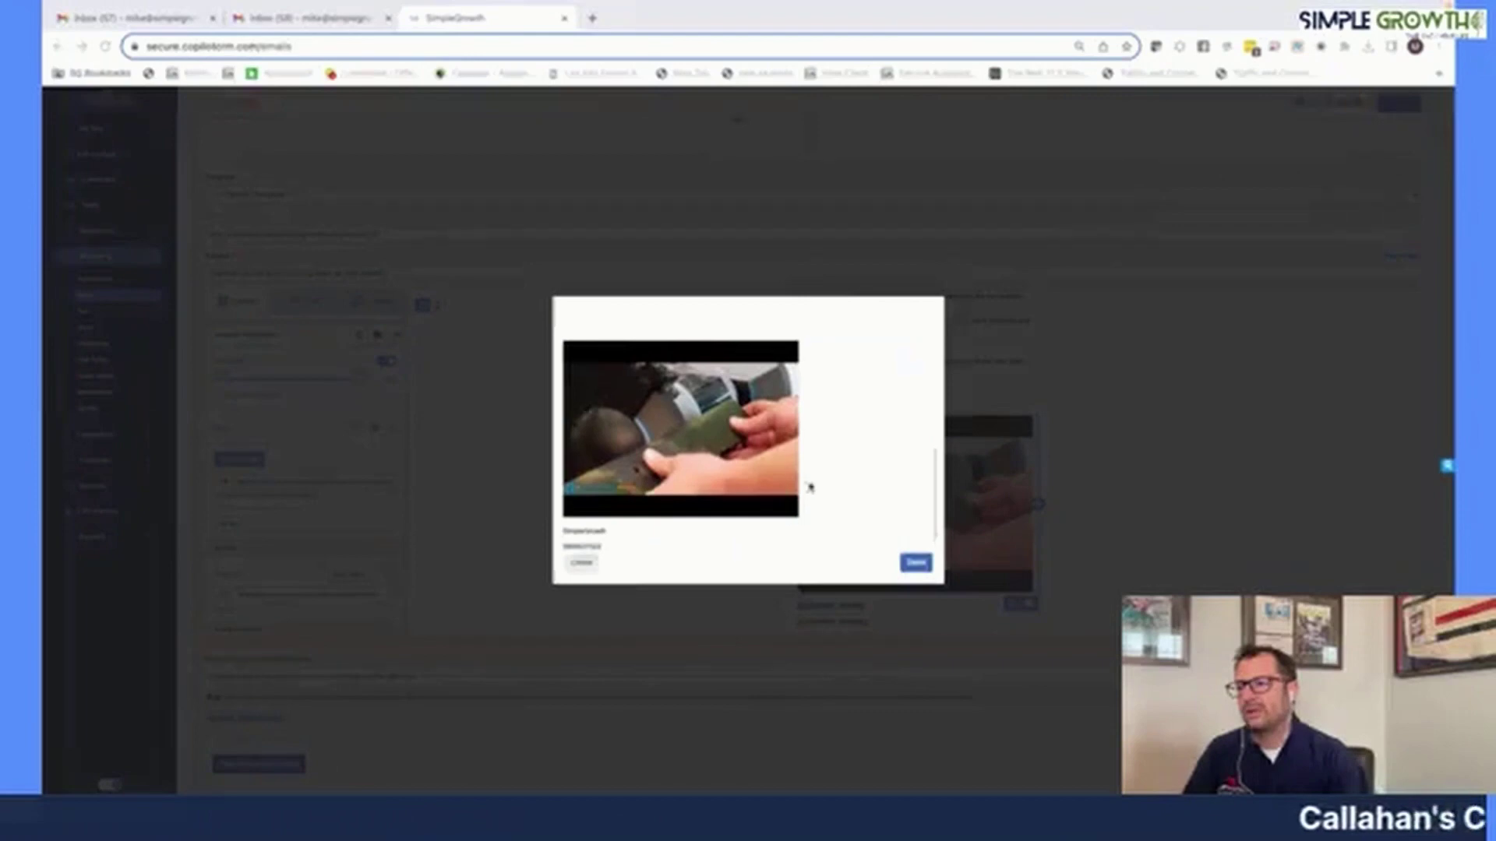
pyautogui.scroll(10, 808, 487)
pyautogui.click(916, 562)
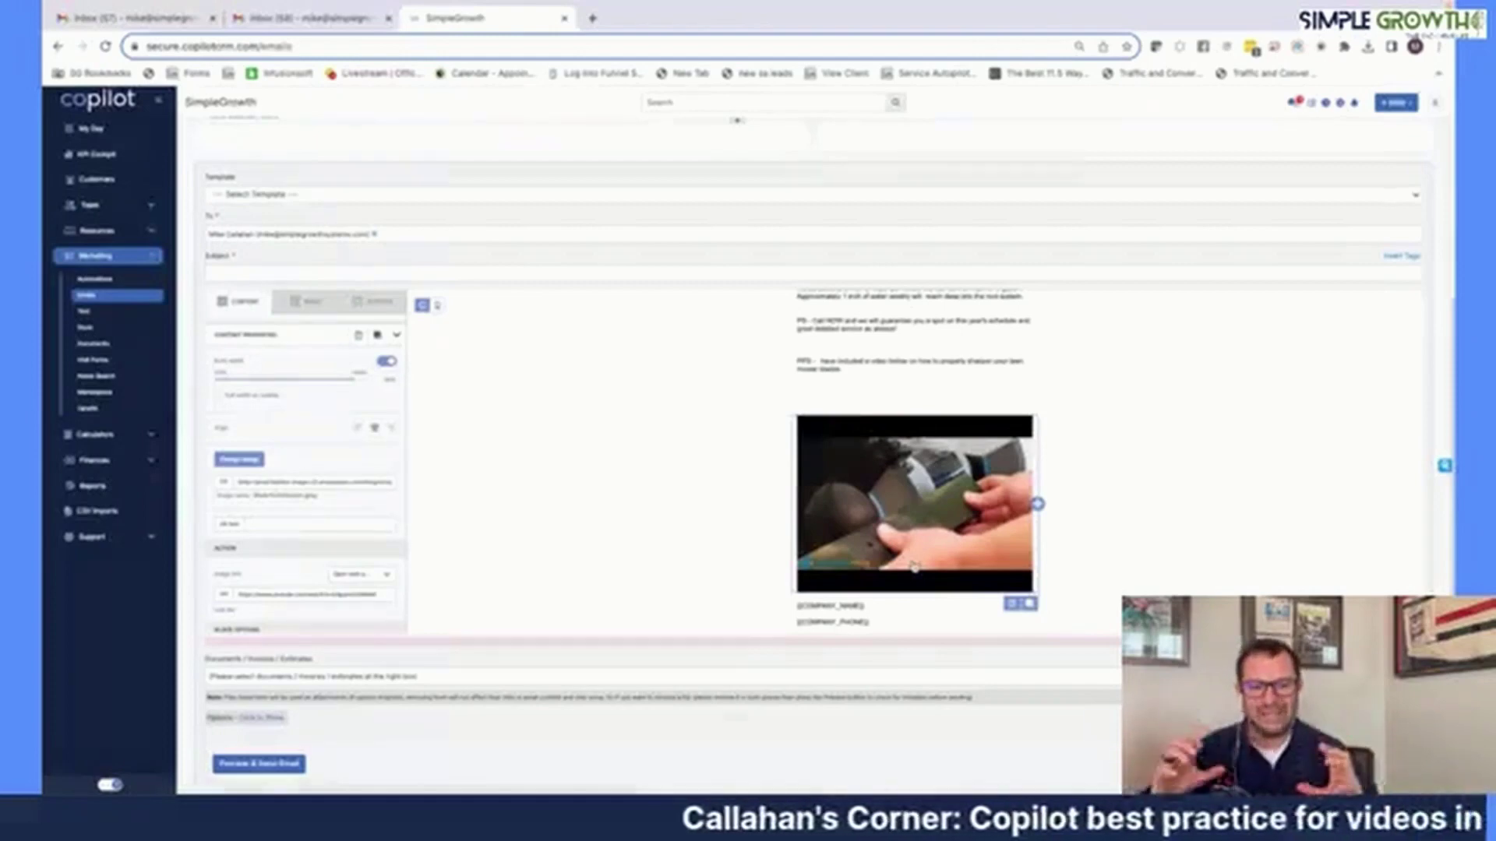
# Switch to Gmail, open the received "Secrets to the best-looking lawn on the street!" email and follow its video thumbnail link.
pyautogui.click(331, 22)
pyautogui.click(499, 107)
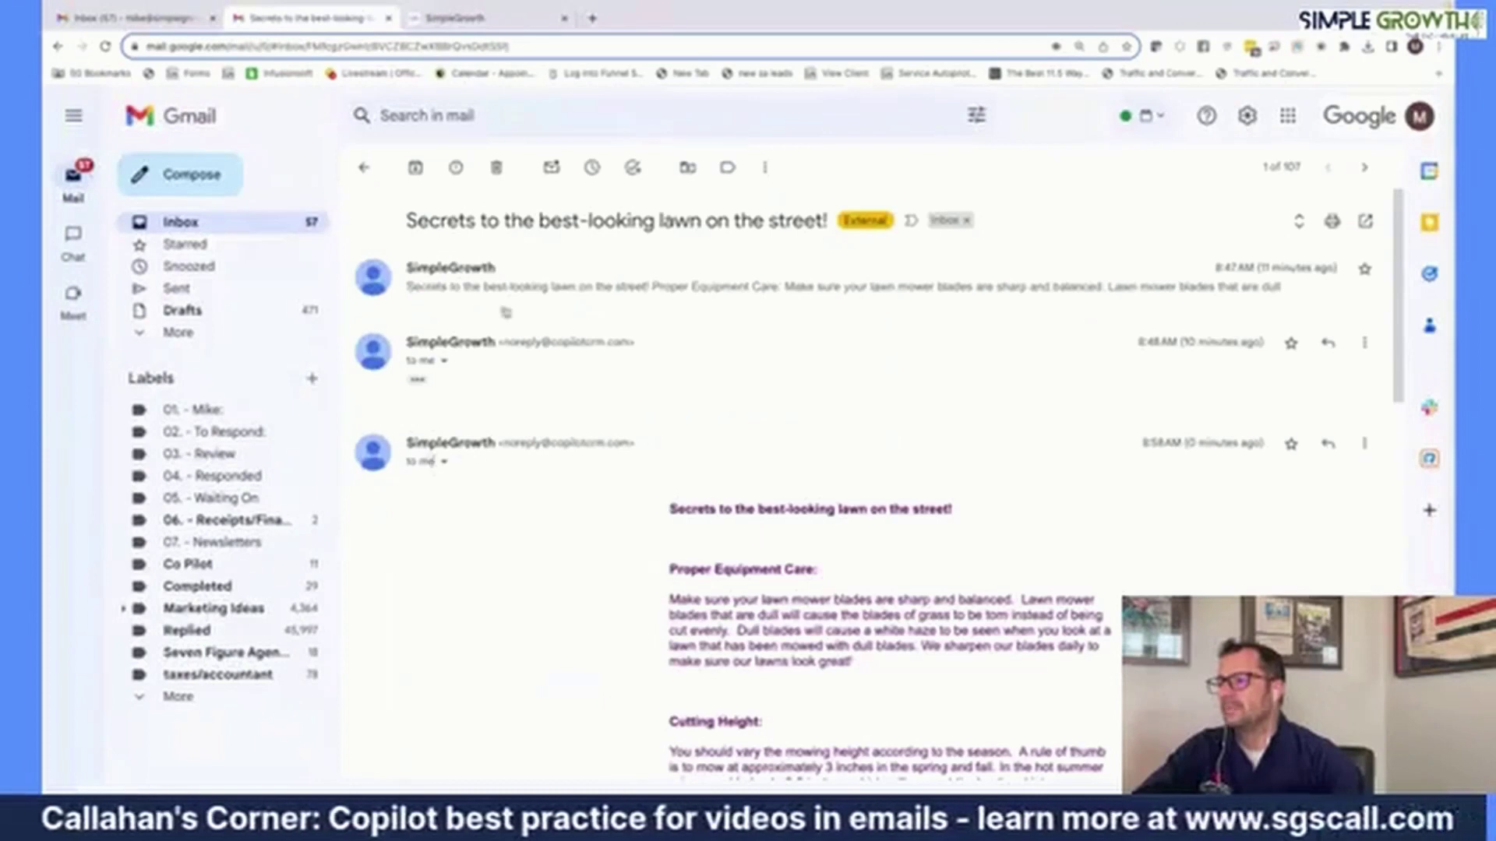
pyautogui.scroll(-8, 635, 397)
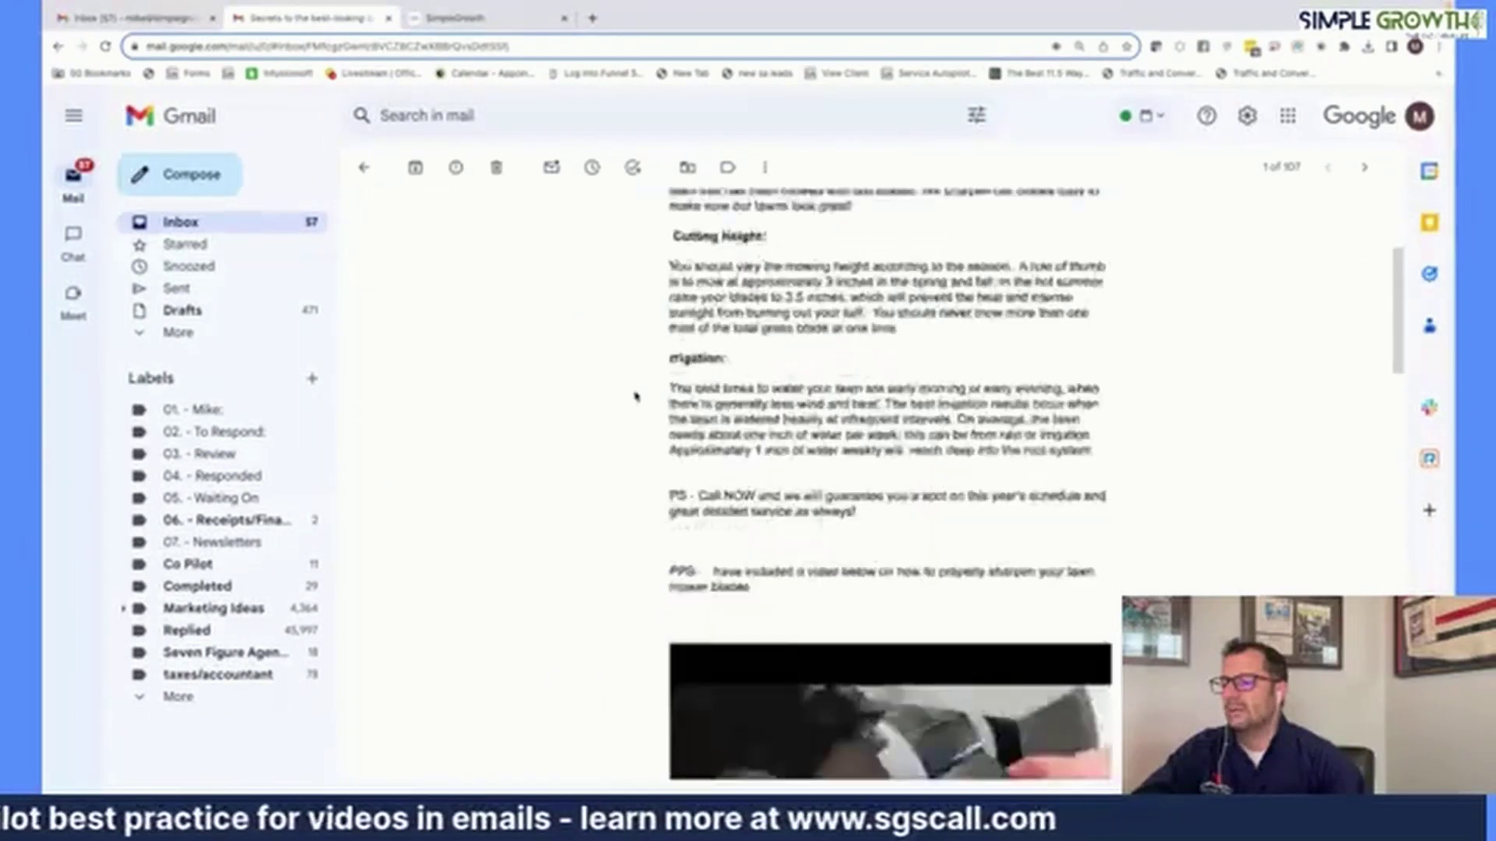
pyautogui.click(935, 450)
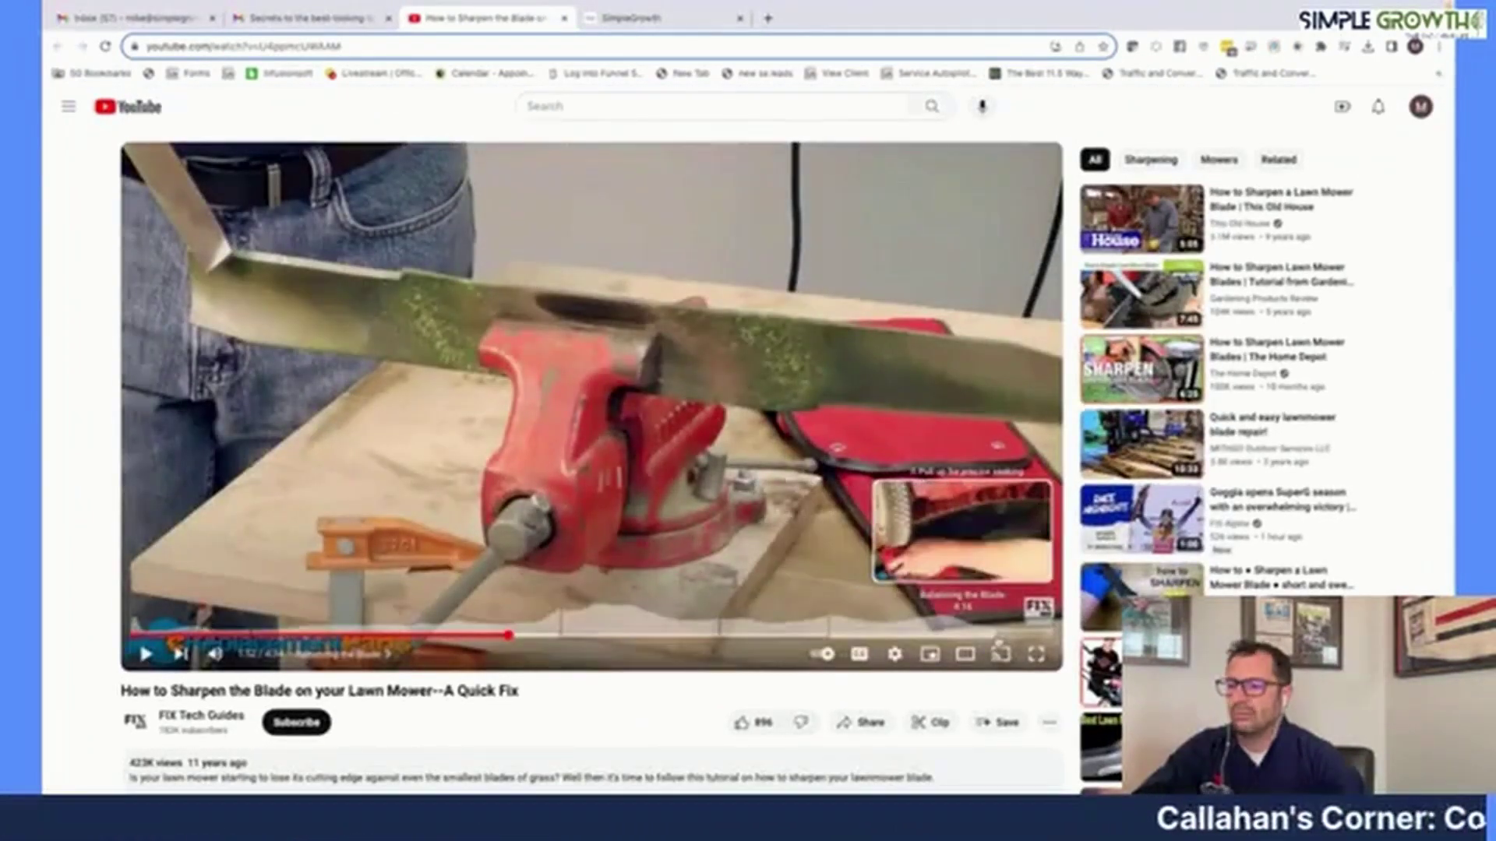
# Skip ahead to near the end of the YouTube video, and return to the linked thumbnail in the Copilot email editor.
pyautogui.click(995, 634)
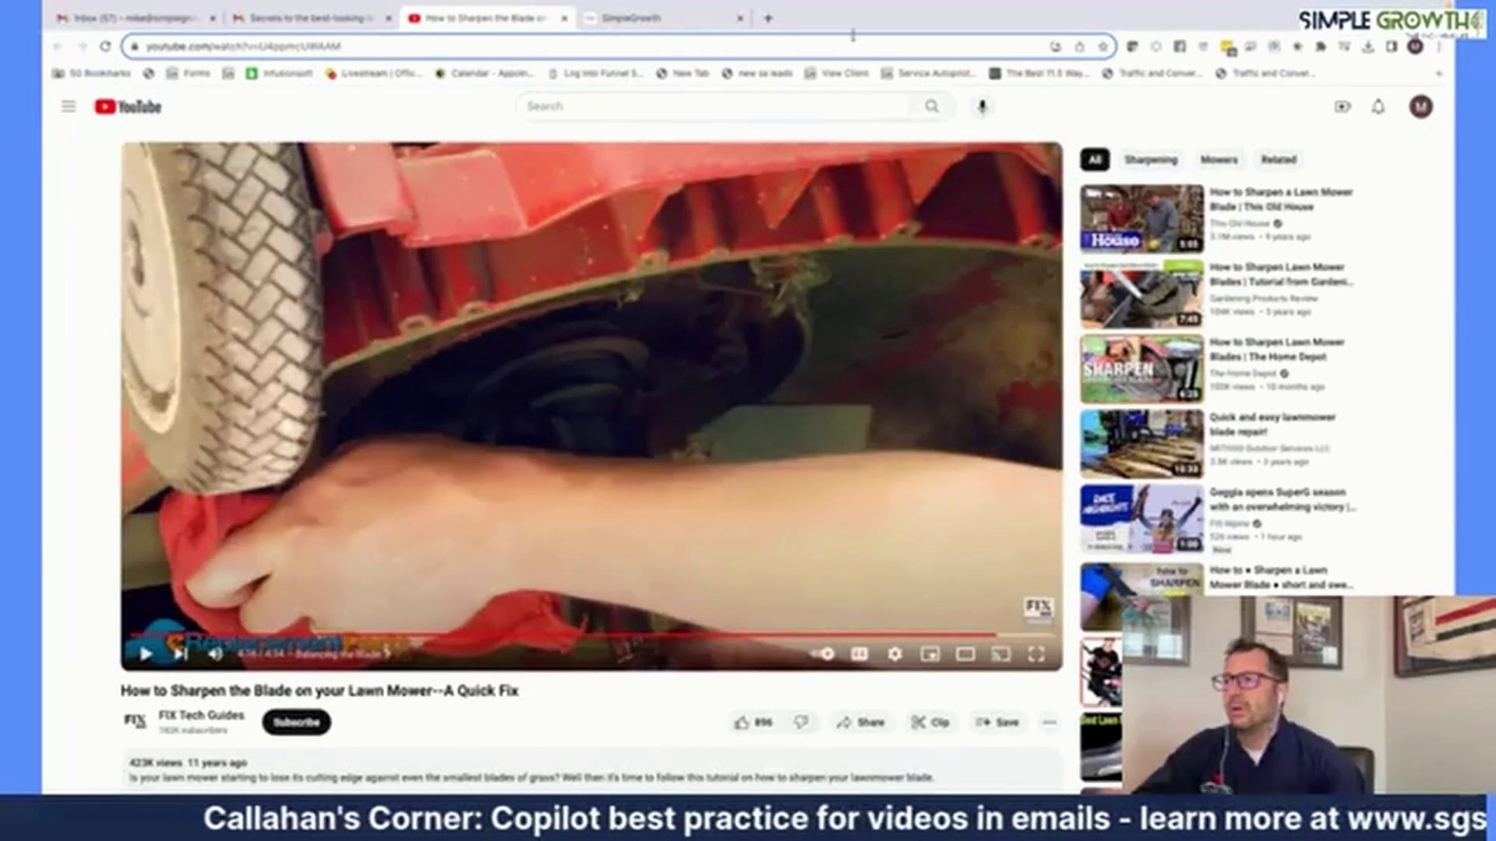
pyautogui.click(622, 22)
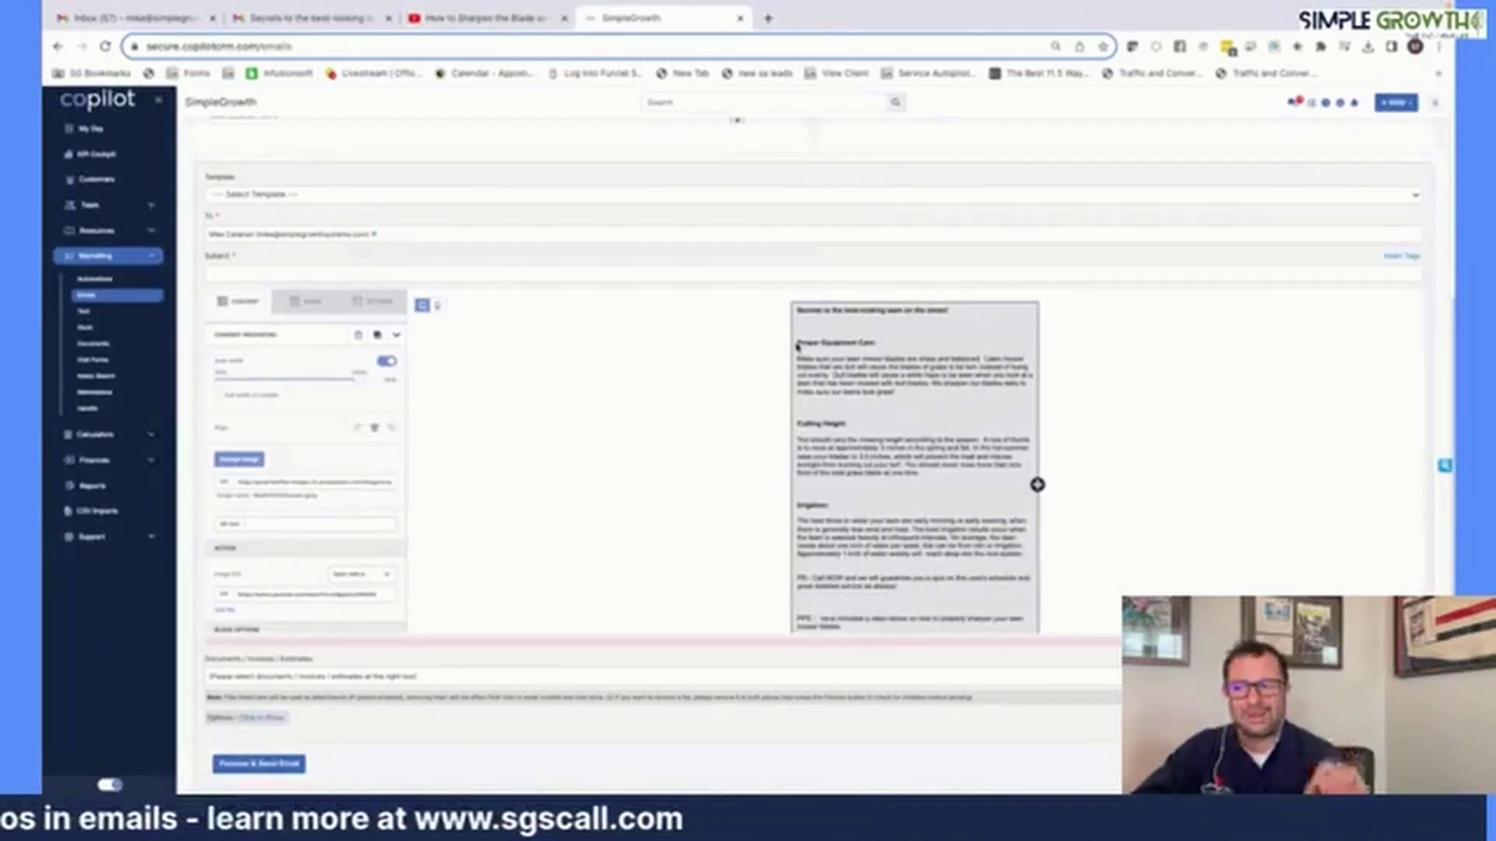
pyautogui.scroll(-5, 797, 346)
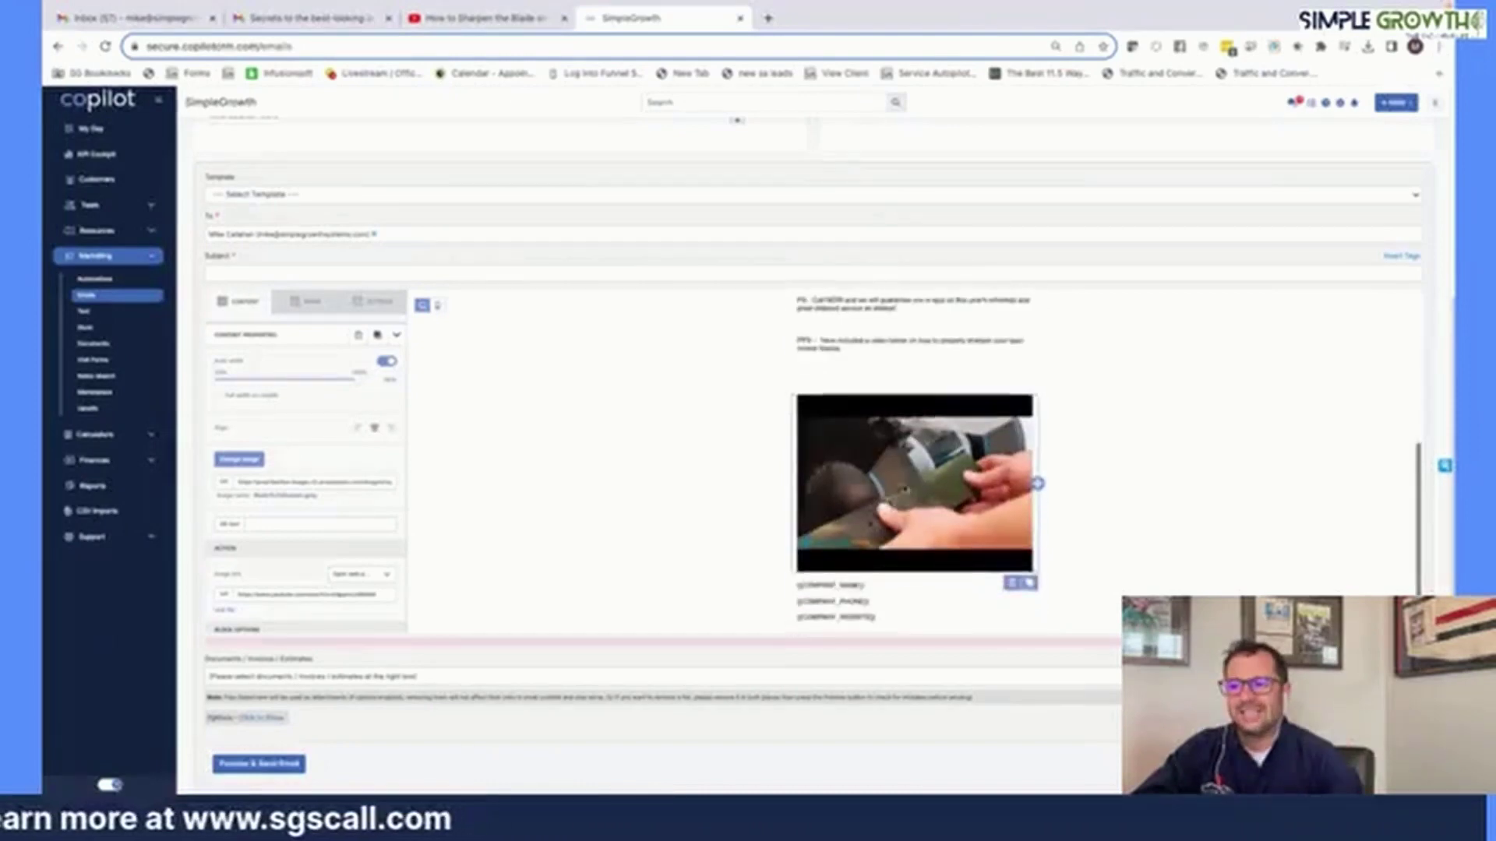